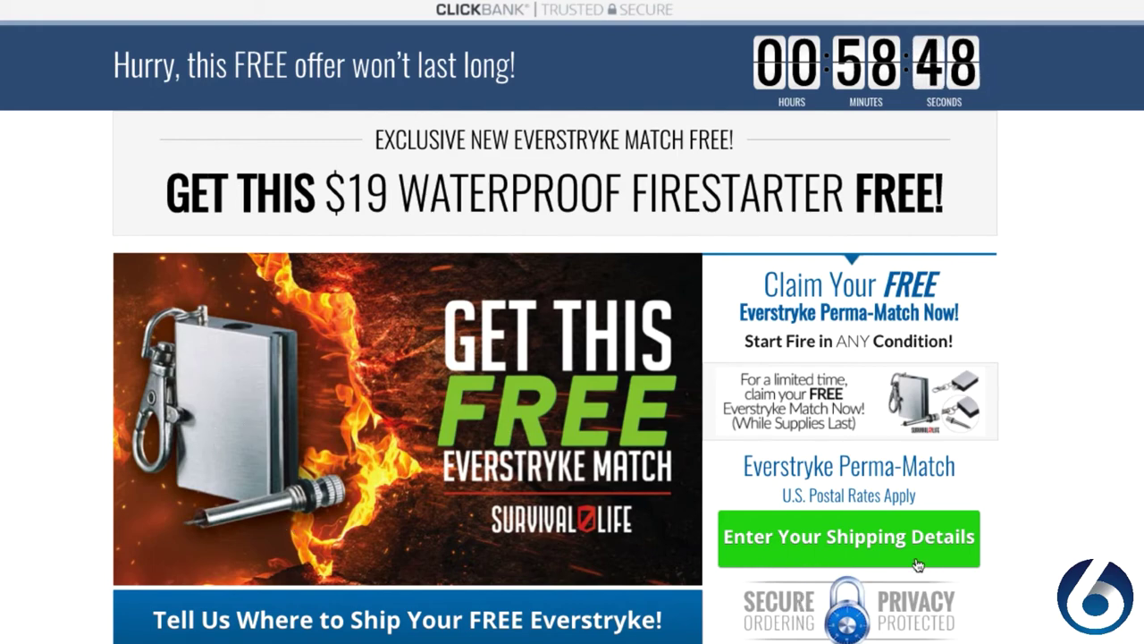
Examine the free Everstryke Match offer page, including its product benefits and customer stories
{"action": "scroll", "coordinate": [921, 567], "scroll_direction": "down", "scroll_amount": 1}
{"action": "scroll", "coordinate": [882, 575], "scroll_direction": "down", "scroll_amount": 5}
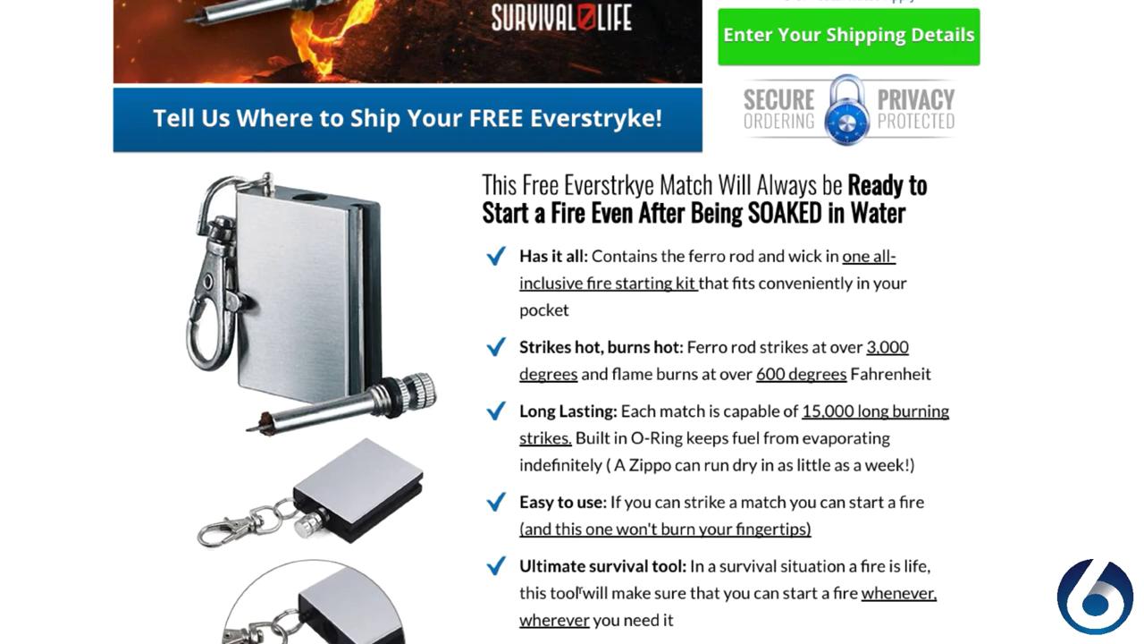
{"action": "scroll", "coordinate": [590, 592], "scroll_direction": "down", "scroll_amount": 2}
{"action": "scroll", "coordinate": [590, 595], "scroll_direction": "down", "scroll_amount": 20}
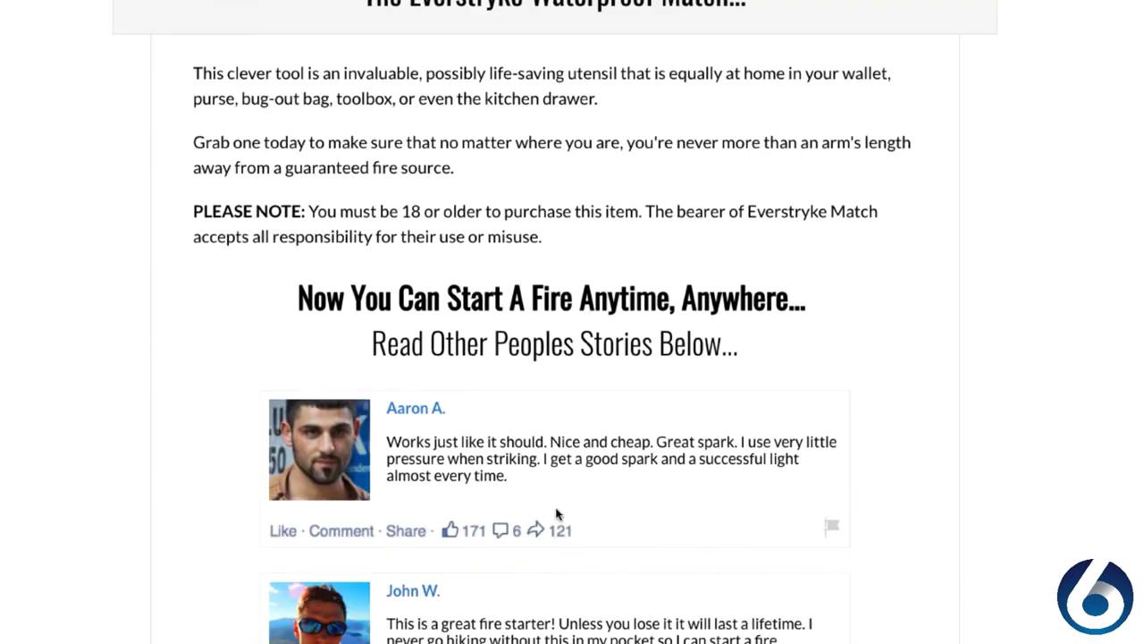
{"action": "scroll", "coordinate": [557, 516], "scroll_direction": "up", "scroll_amount": 20}
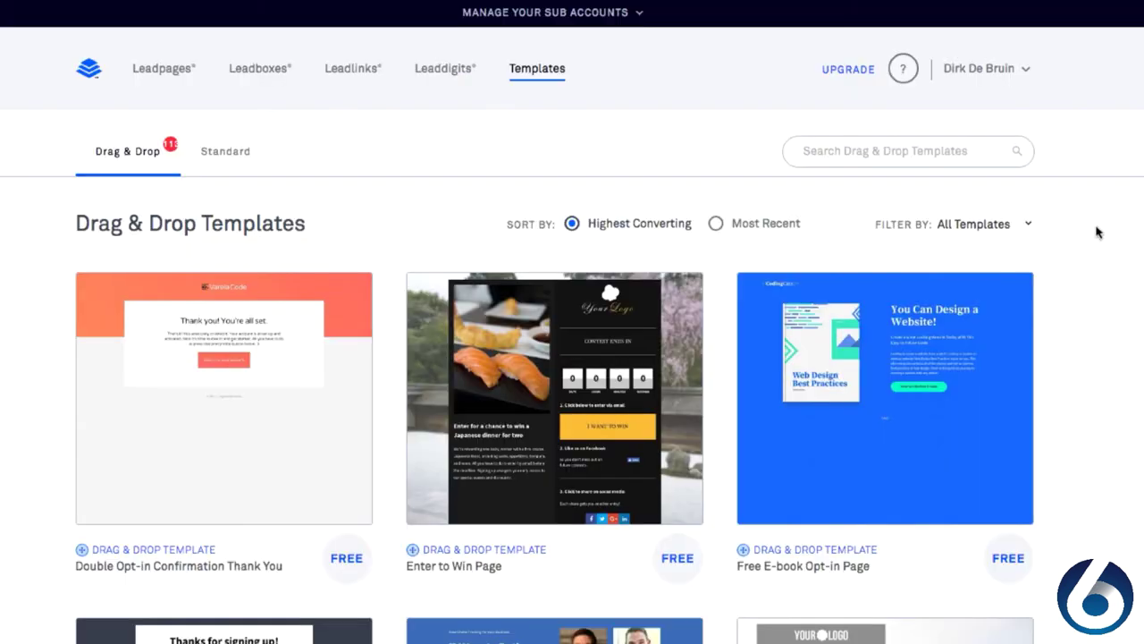
Filter the drag-and-drop templates to show only the Opt-In category
{"action": "left_click", "coordinate": [1012, 227]}
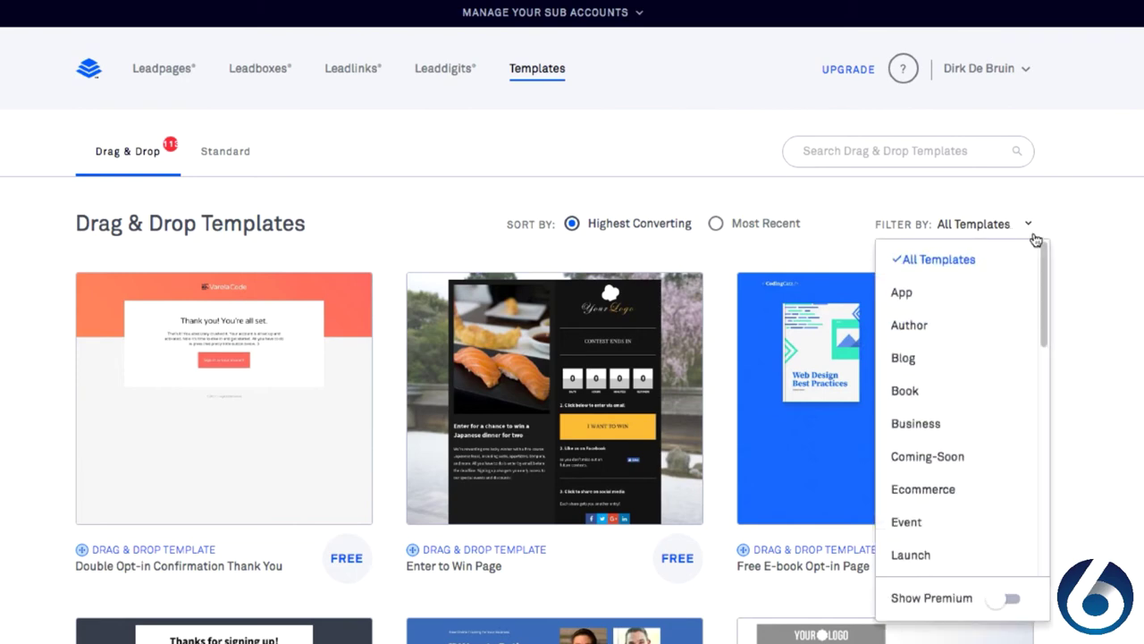
{"action": "scroll", "coordinate": [1010, 294], "scroll_direction": "down", "scroll_amount": 5}
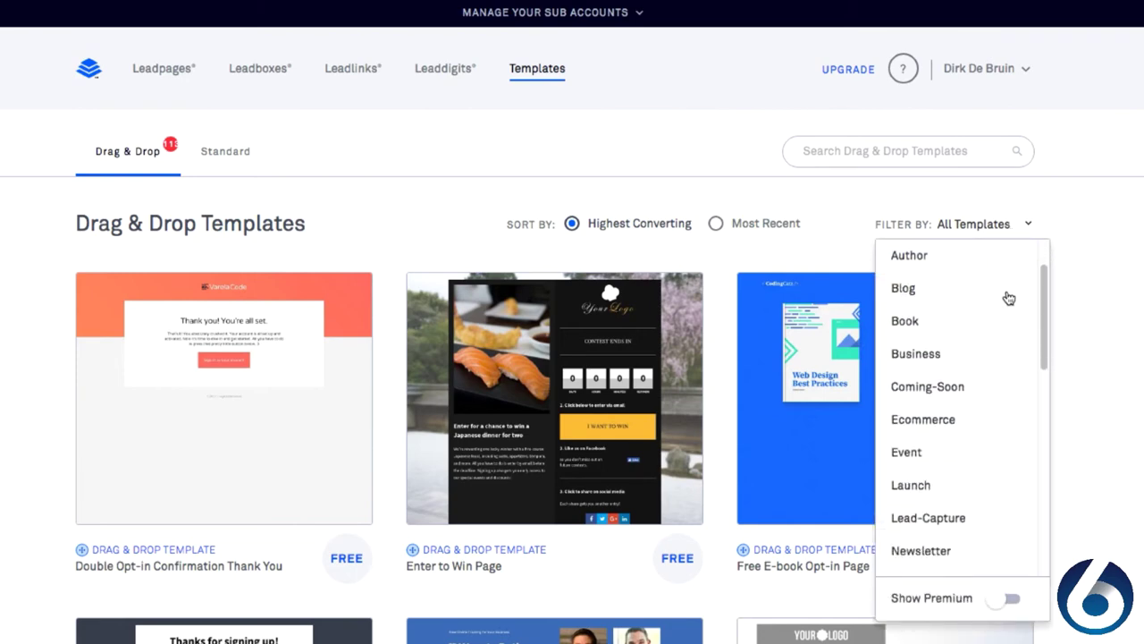
{"action": "scroll", "coordinate": [1006, 301], "scroll_direction": "down", "scroll_amount": 4}
{"action": "scroll", "coordinate": [1001, 304], "scroll_direction": "up", "scroll_amount": 5}
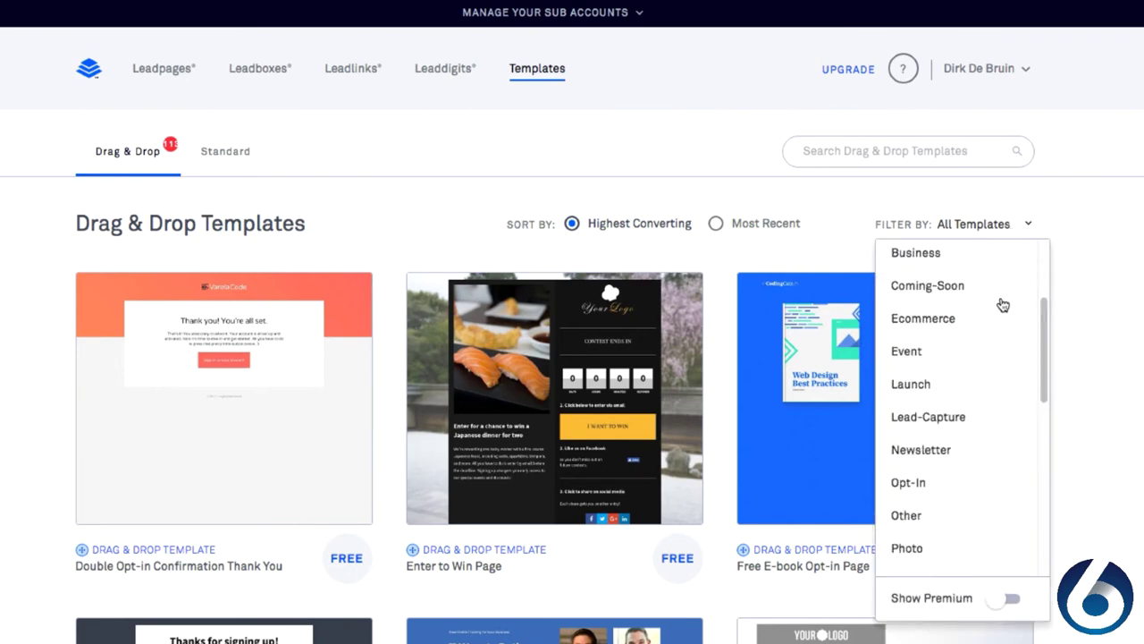
{"action": "scroll", "coordinate": [1002, 304], "scroll_direction": "down", "scroll_amount": 3}
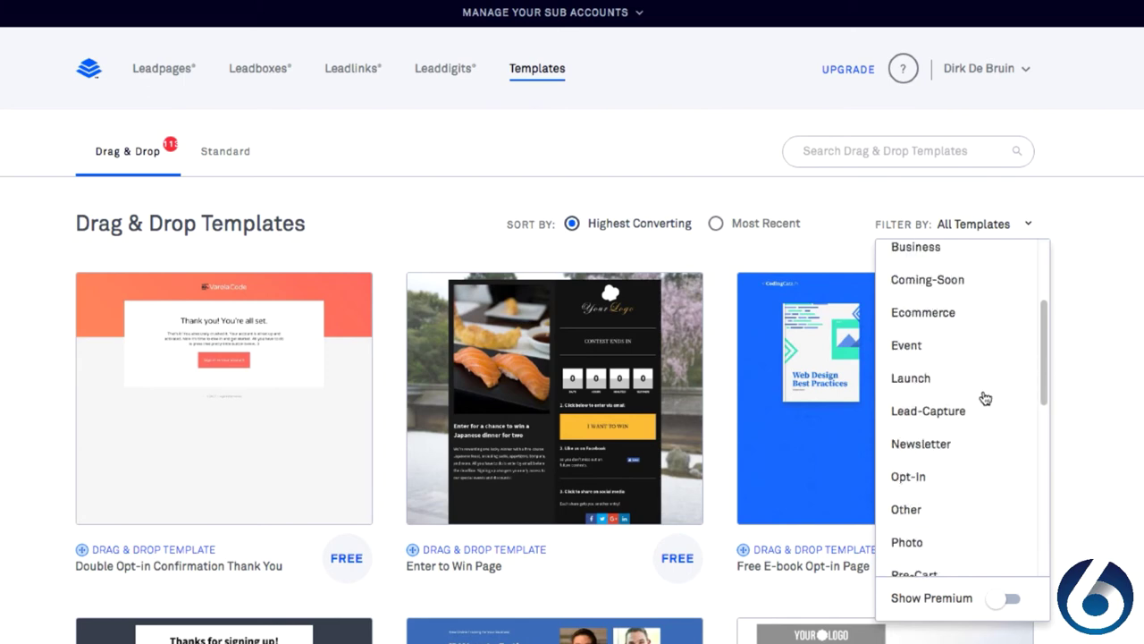
{"action": "left_click", "coordinate": [909, 477]}
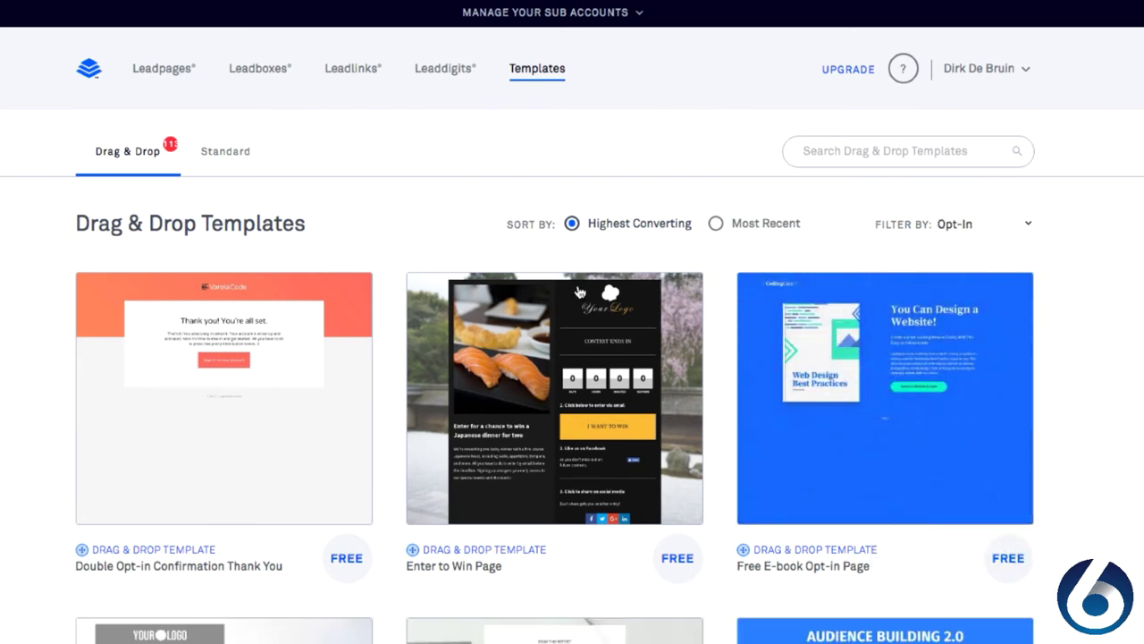
Start building a page named Survival from the Super Basic Squeeze Page template
{"action": "scroll", "coordinate": [1010, 362], "scroll_direction": "down", "scroll_amount": 1}
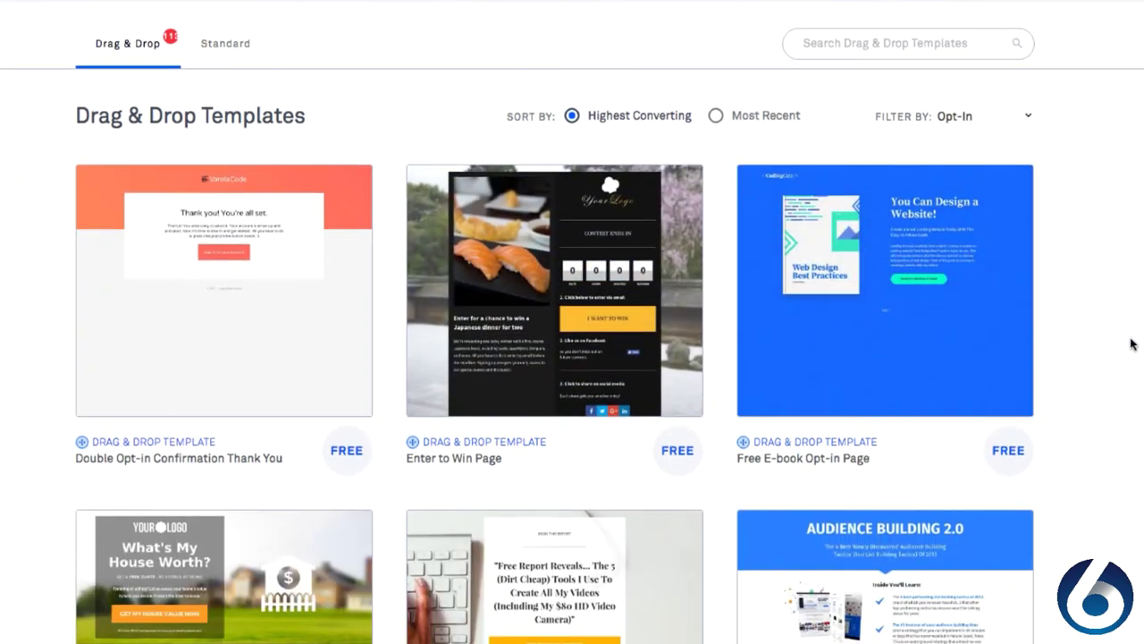
{"action": "scroll", "coordinate": [1131, 344], "scroll_direction": "down", "scroll_amount": 3}
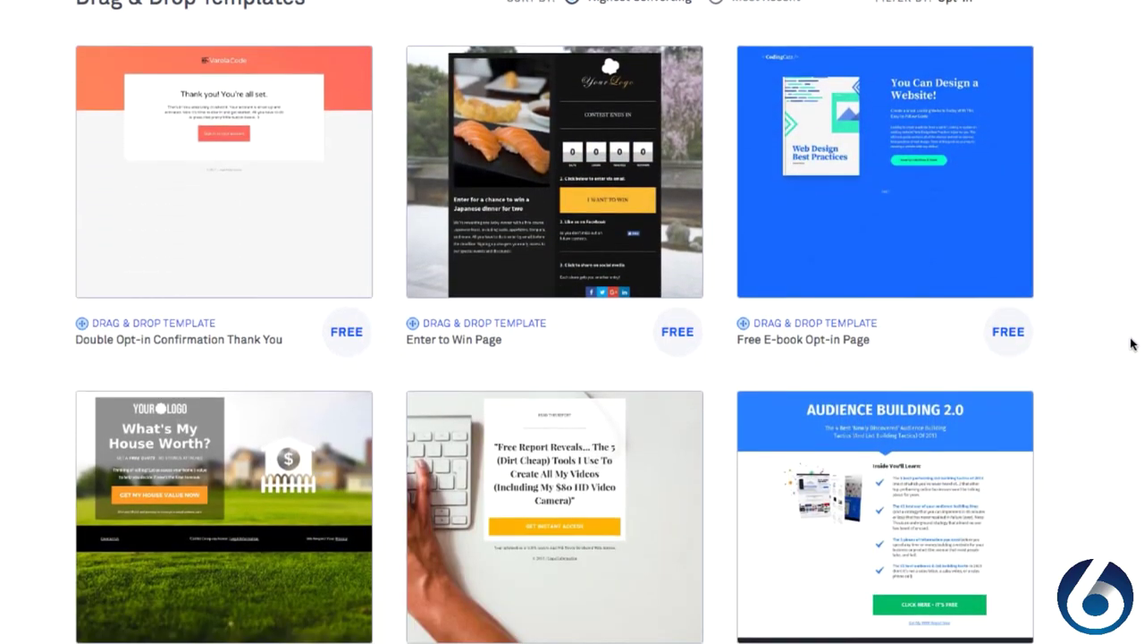
{"action": "scroll", "coordinate": [1131, 344], "scroll_direction": "down", "scroll_amount": 5}
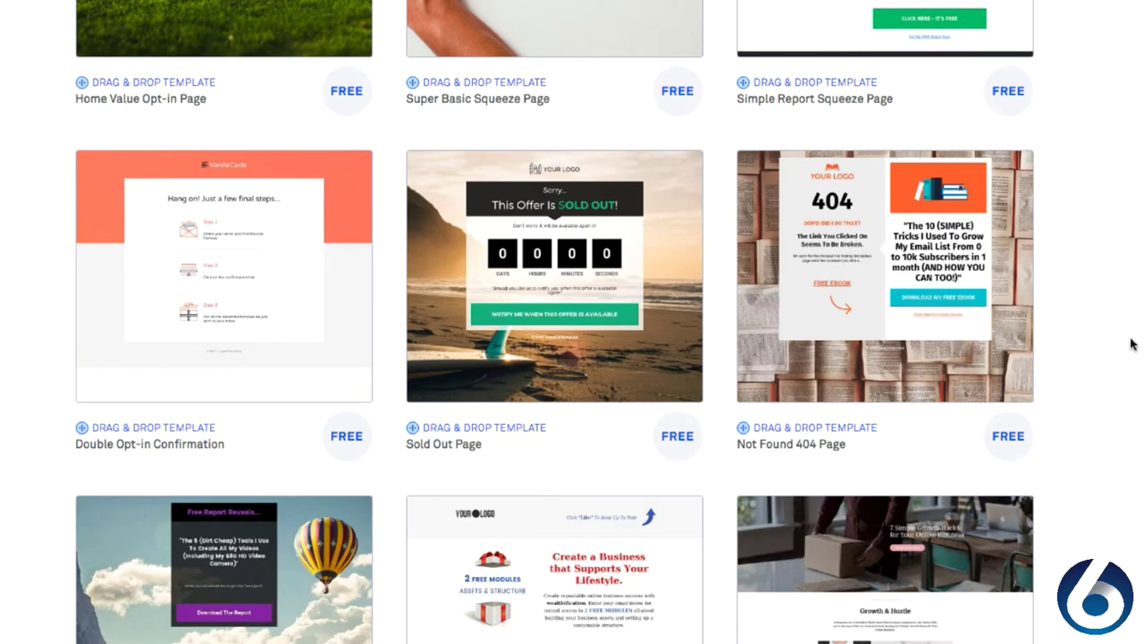
{"action": "scroll", "coordinate": [1131, 345], "scroll_direction": "down", "scroll_amount": 9}
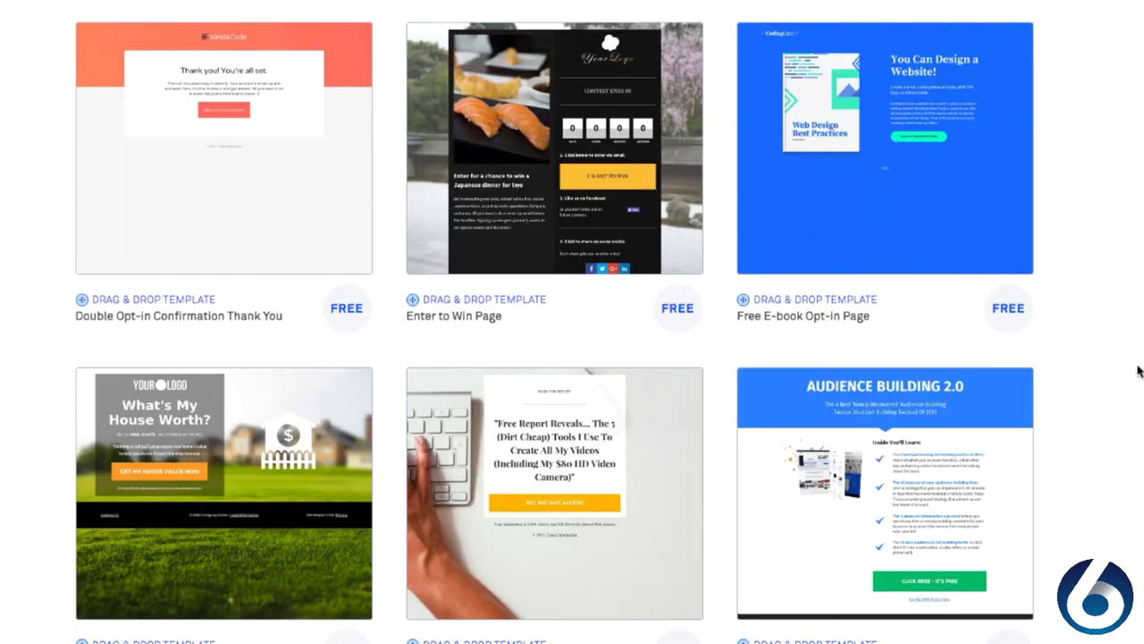
{"action": "mouse_move", "coordinate": [629, 479]}
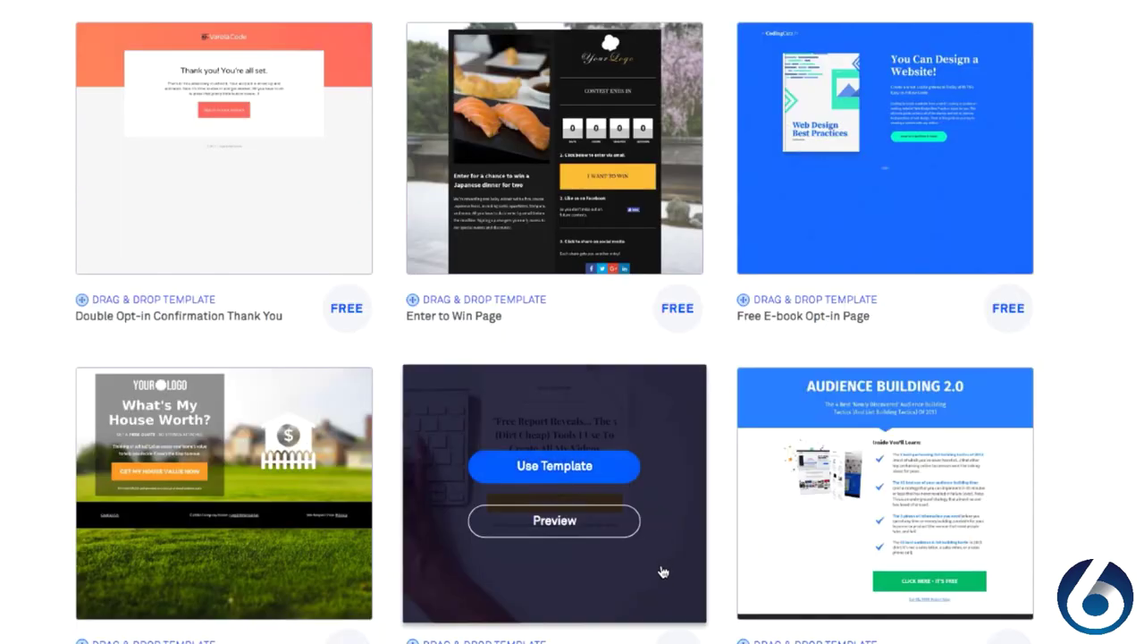
{"action": "left_click", "coordinate": [572, 472]}
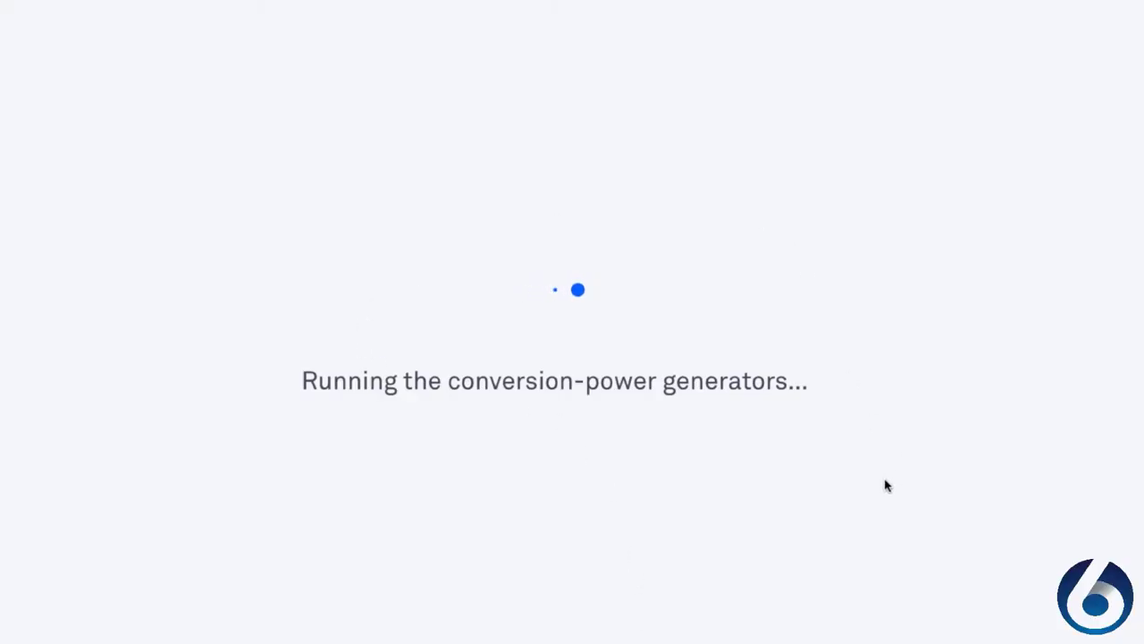
{"action": "type", "text": "Survival"}
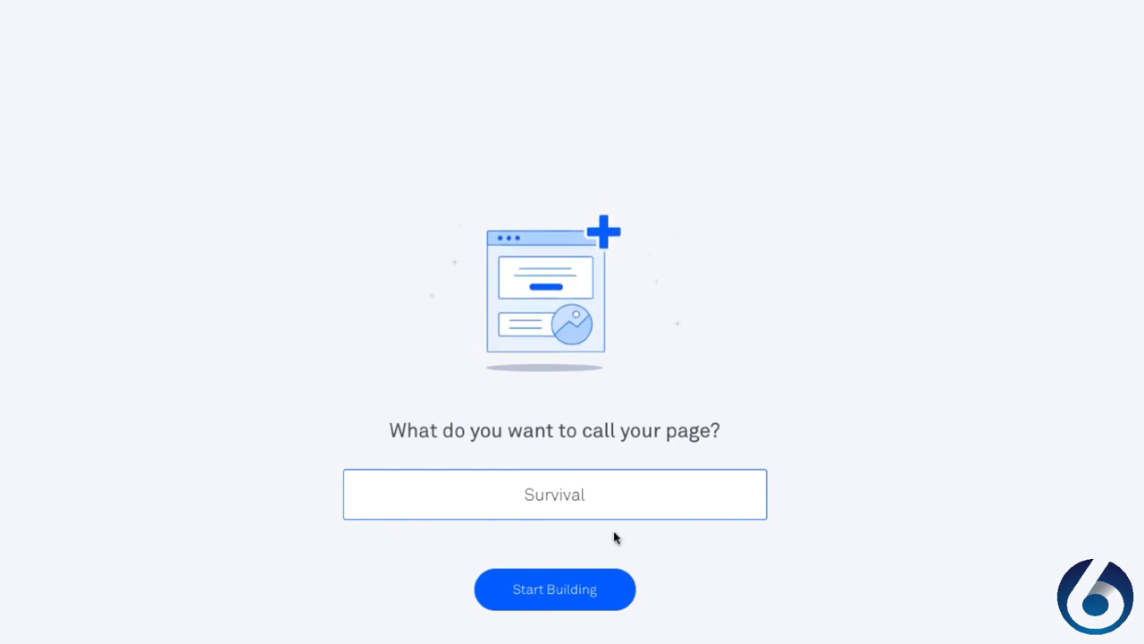
{"action": "left_click", "coordinate": [544, 597]}
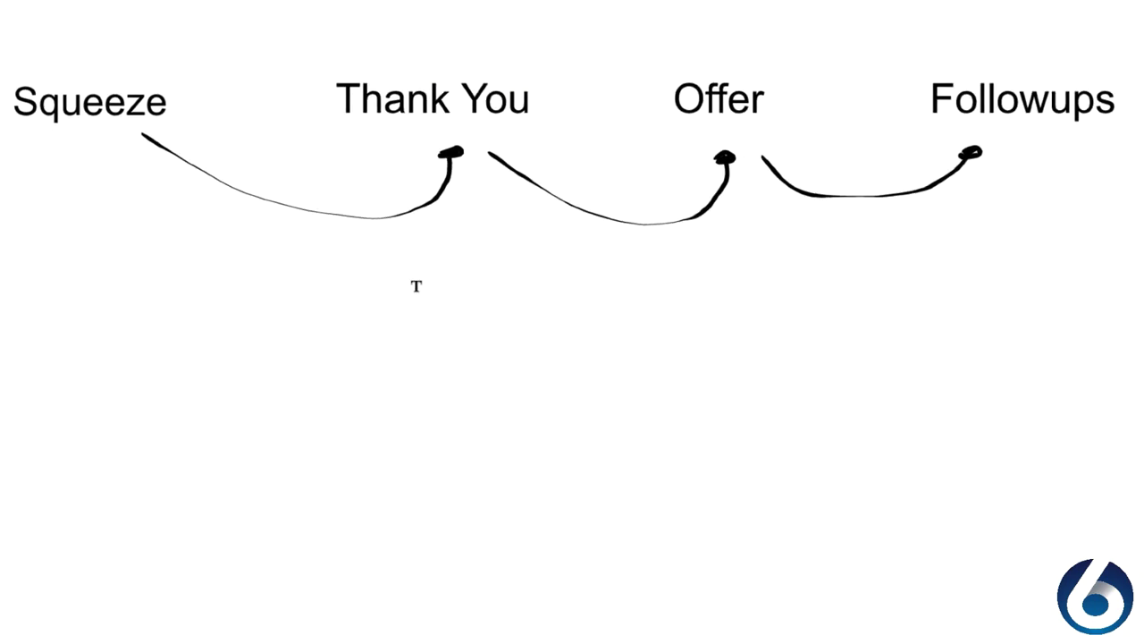
Add the text "10%" to the funnel diagram, shrink it and place it below the Thank You label
{"action": "left_click", "coordinate": [405, 299]}
{"action": "triple_click", "coordinate": [473, 328]}
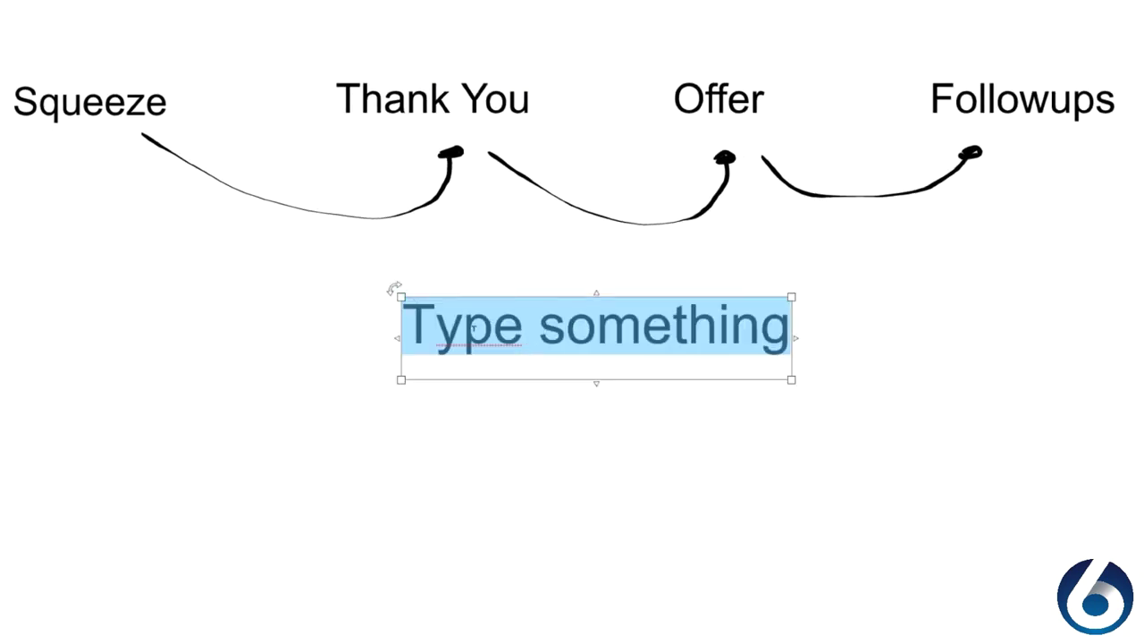
{"action": "type", "text": "10%"}
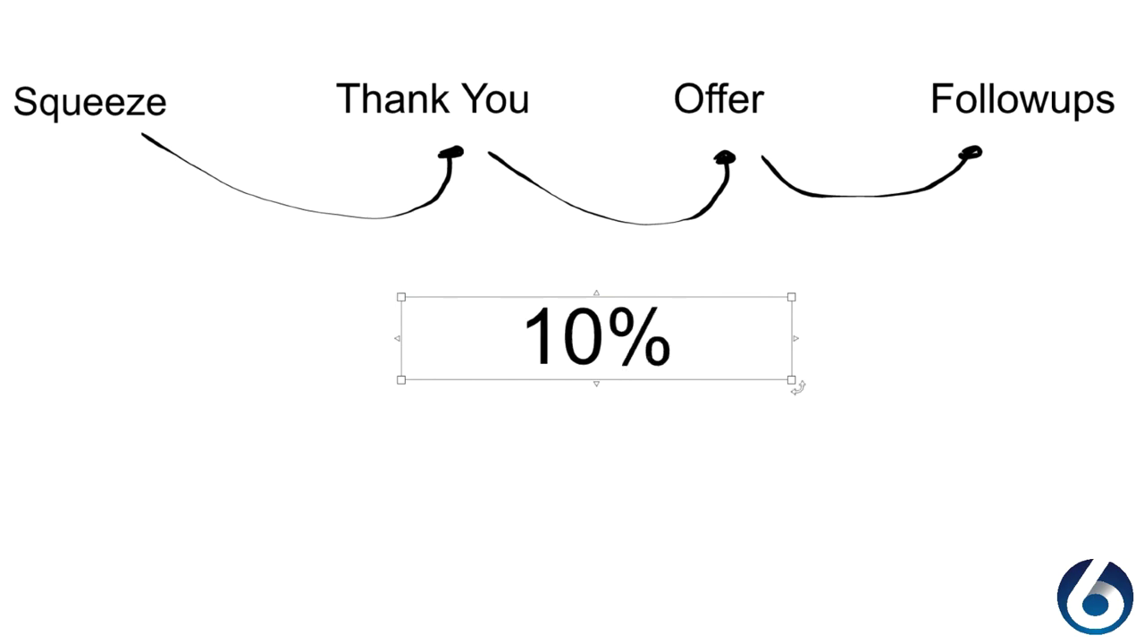
{"action": "left_click_drag", "start_coordinate": [792, 381], "coordinate": [629, 353]}
{"action": "left_click", "coordinate": [631, 427]}
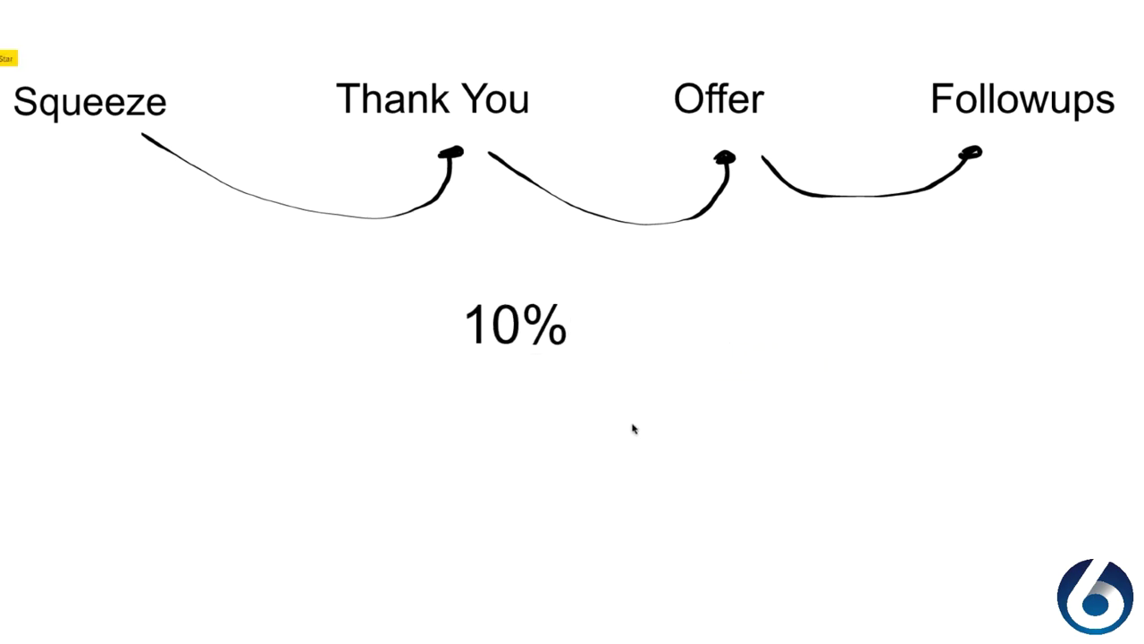
{"action": "left_click_drag", "start_coordinate": [515, 320], "coordinate": [441, 319]}
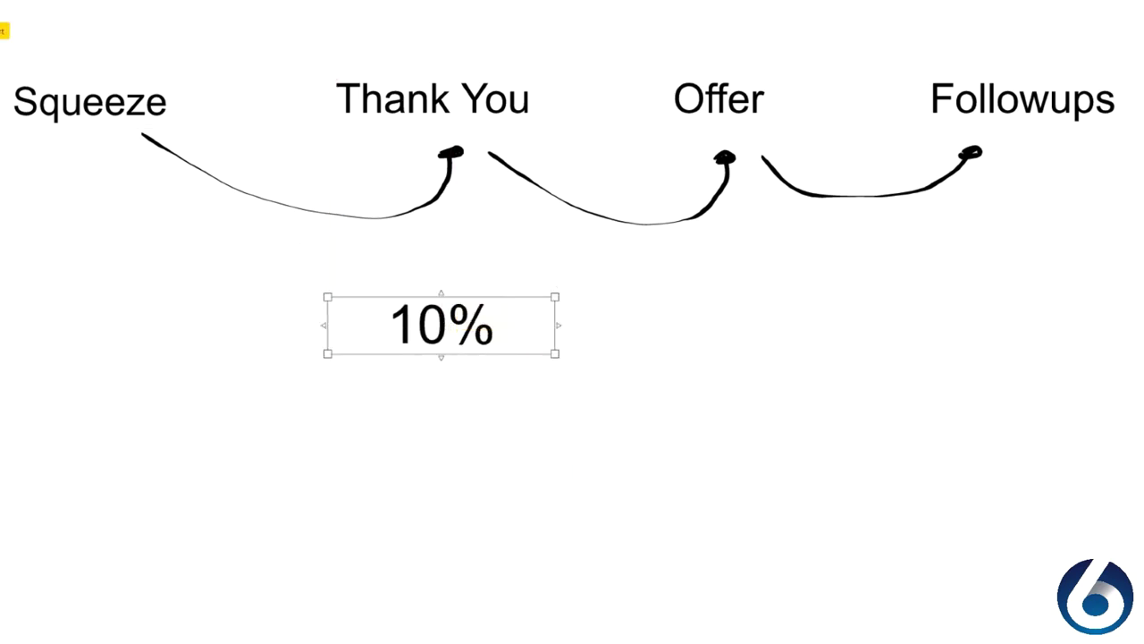
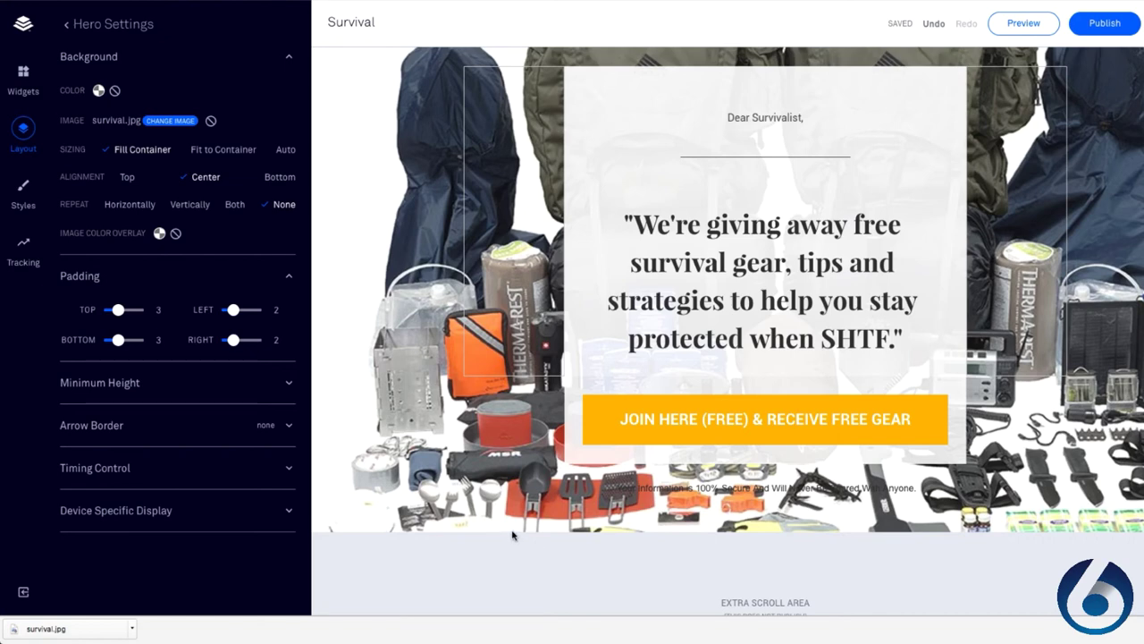
Switch to Drip and create an opt-in form named Survival for the Survival campaign
{"action": "mouse_move", "coordinate": [513, 535]}
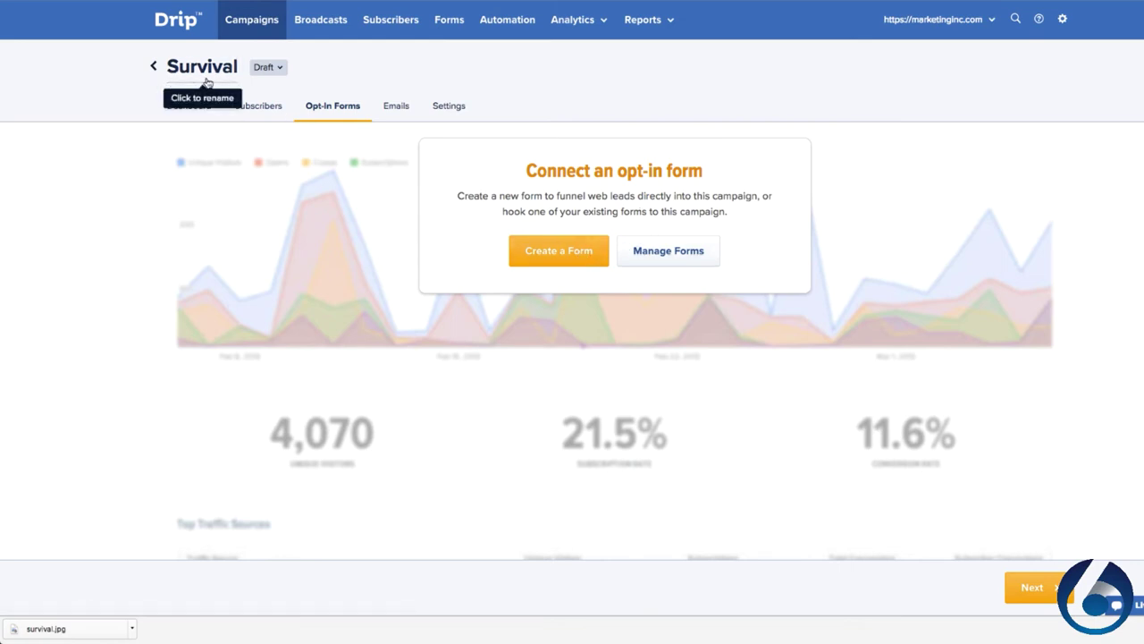
{"action": "left_click", "coordinate": [583, 256]}
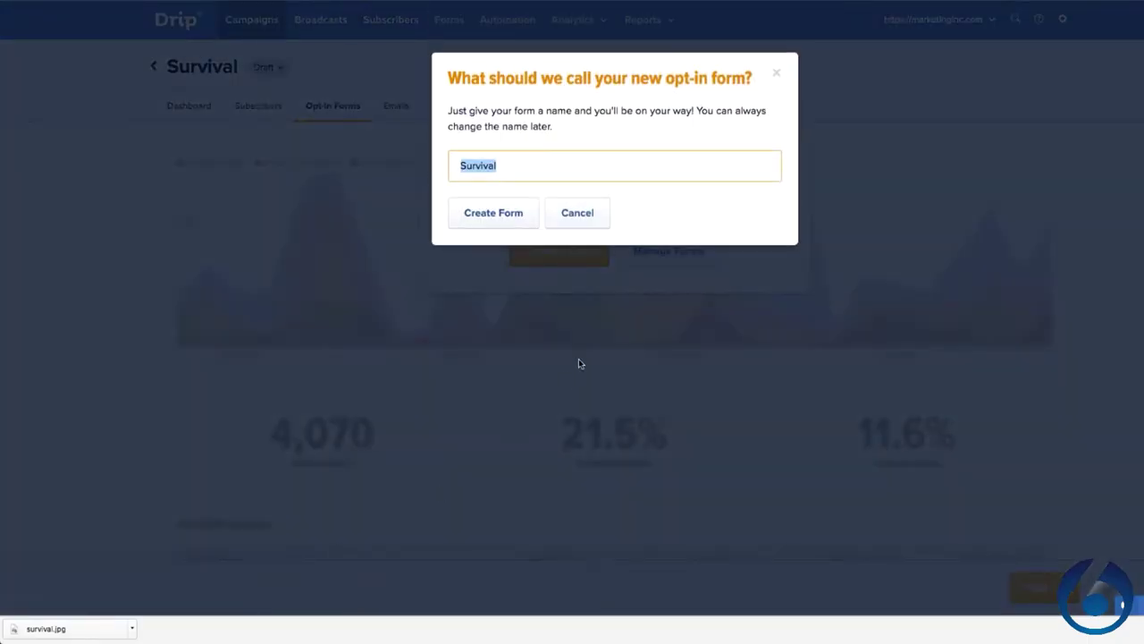
{"action": "left_click", "coordinate": [530, 206]}
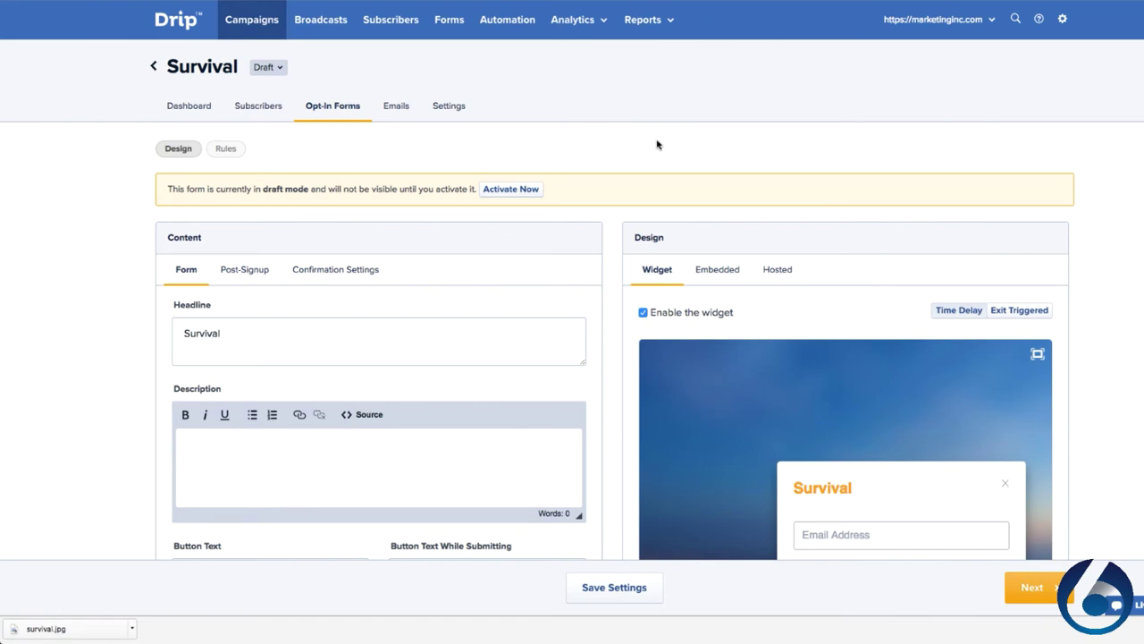
Review the Survival opt-in form's confirmation settings and activate the form
{"action": "scroll", "coordinate": [657, 144], "scroll_direction": "down", "scroll_amount": 1}
{"action": "left_click", "coordinate": [392, 226]}
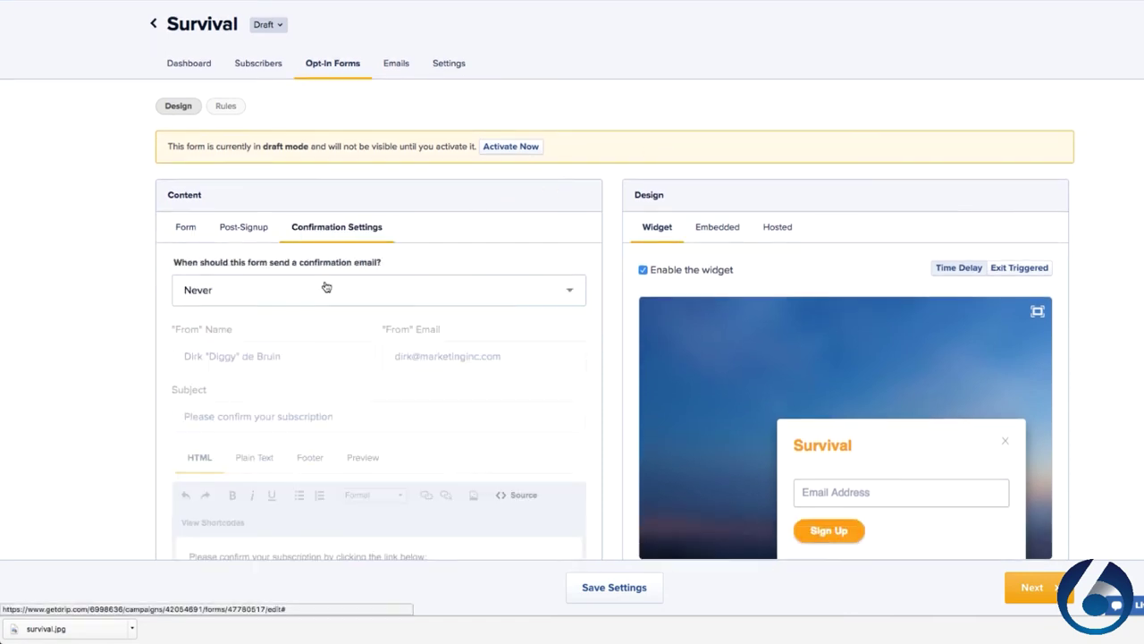
{"action": "scroll", "coordinate": [301, 296], "scroll_direction": "down", "scroll_amount": 1}
{"action": "scroll", "coordinate": [441, 276], "scroll_direction": "up", "scroll_amount": 1}
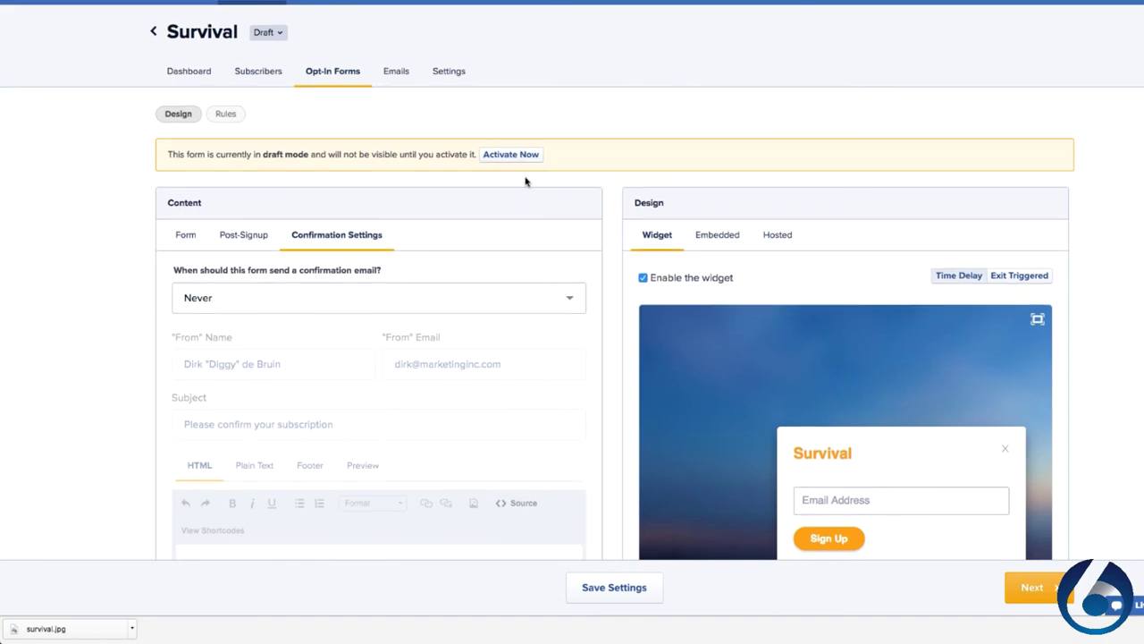
{"action": "left_click", "coordinate": [500, 157]}
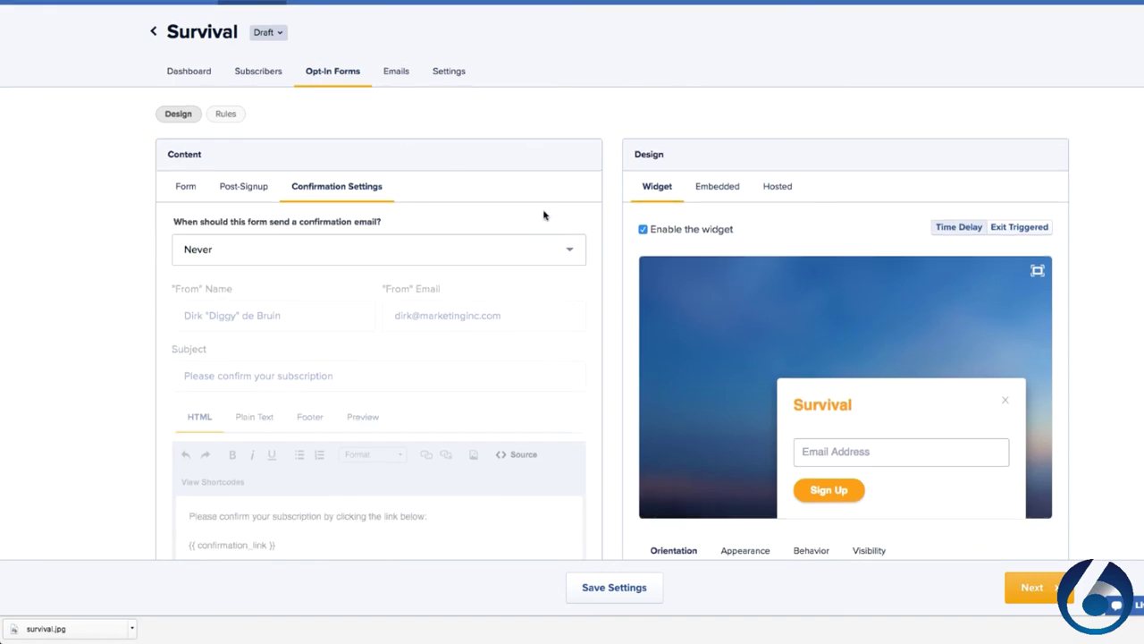
{"action": "scroll", "coordinate": [545, 216], "scroll_direction": "down", "scroll_amount": 5}
{"action": "scroll", "coordinate": [556, 229], "scroll_direction": "up", "scroll_amount": 5}
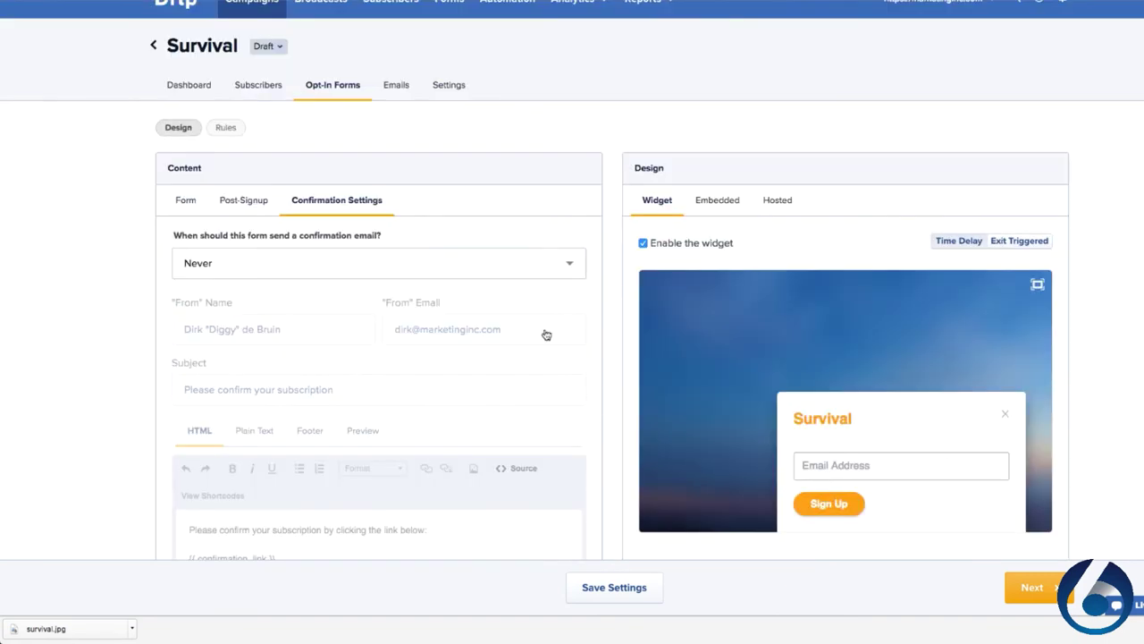
Turn off the default double opt-in confirmation email in the Survival campaign's general settings
{"action": "left_click", "coordinate": [447, 87]}
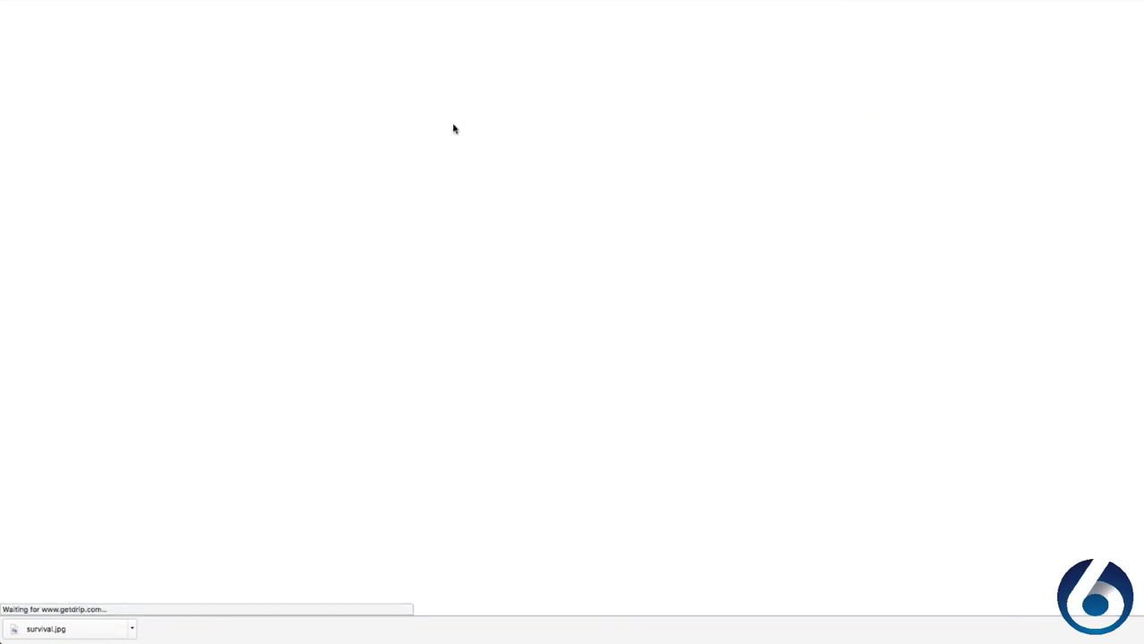
{"action": "scroll", "coordinate": [614, 285], "scroll_direction": "down", "scroll_amount": 4}
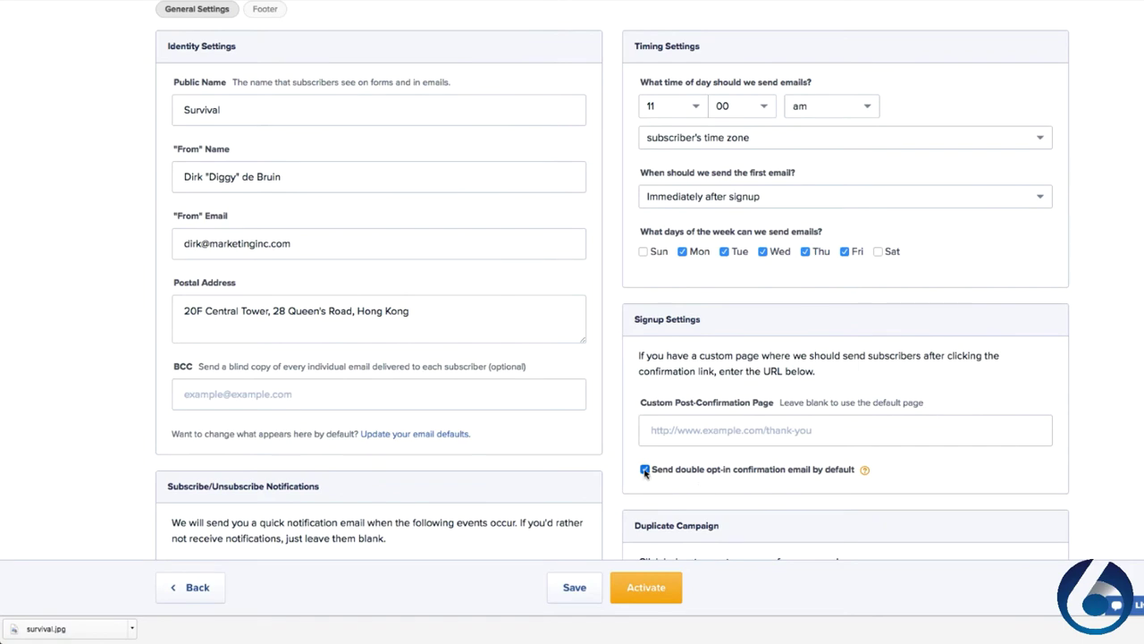
{"action": "left_click", "coordinate": [646, 471]}
{"action": "scroll", "coordinate": [682, 504], "scroll_direction": "down", "scroll_amount": 2}
{"action": "scroll", "coordinate": [682, 506], "scroll_direction": "up", "scroll_amount": 6}
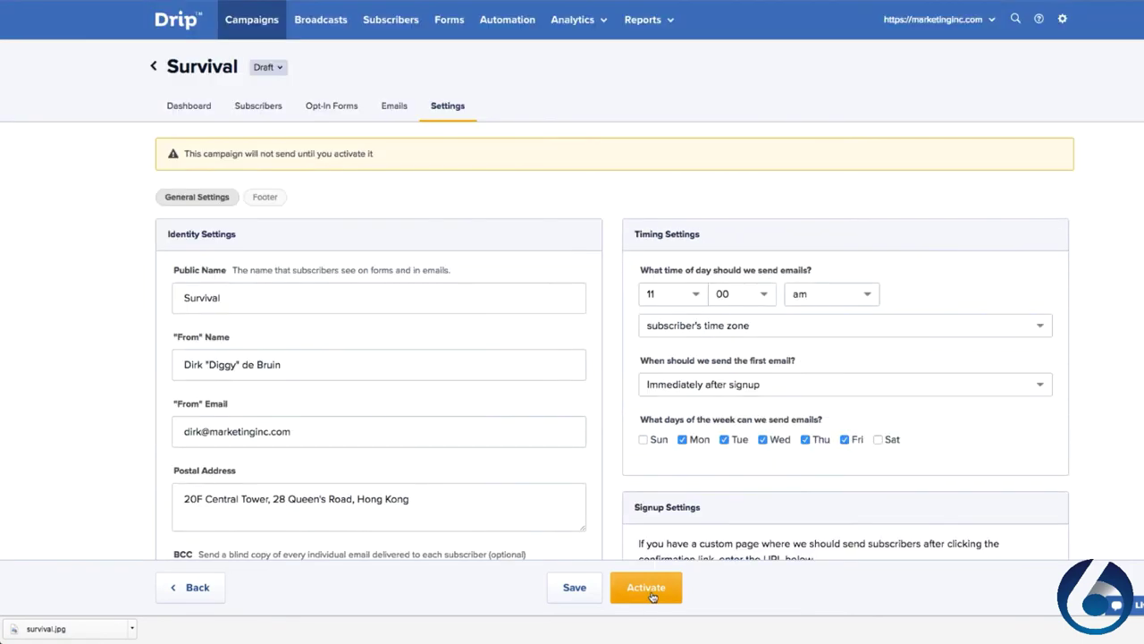
Save the Survival campaign settings and activate the campaign without emails
{"action": "left_click", "coordinate": [586, 592]}
{"action": "left_click", "coordinate": [655, 586]}
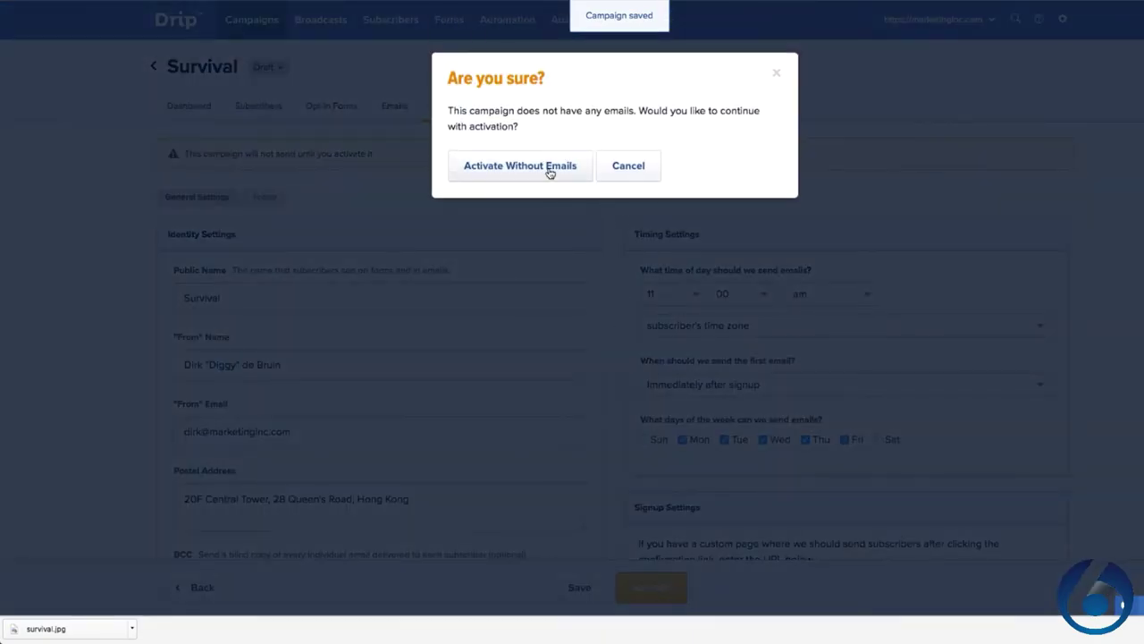
{"action": "left_click", "coordinate": [521, 165]}
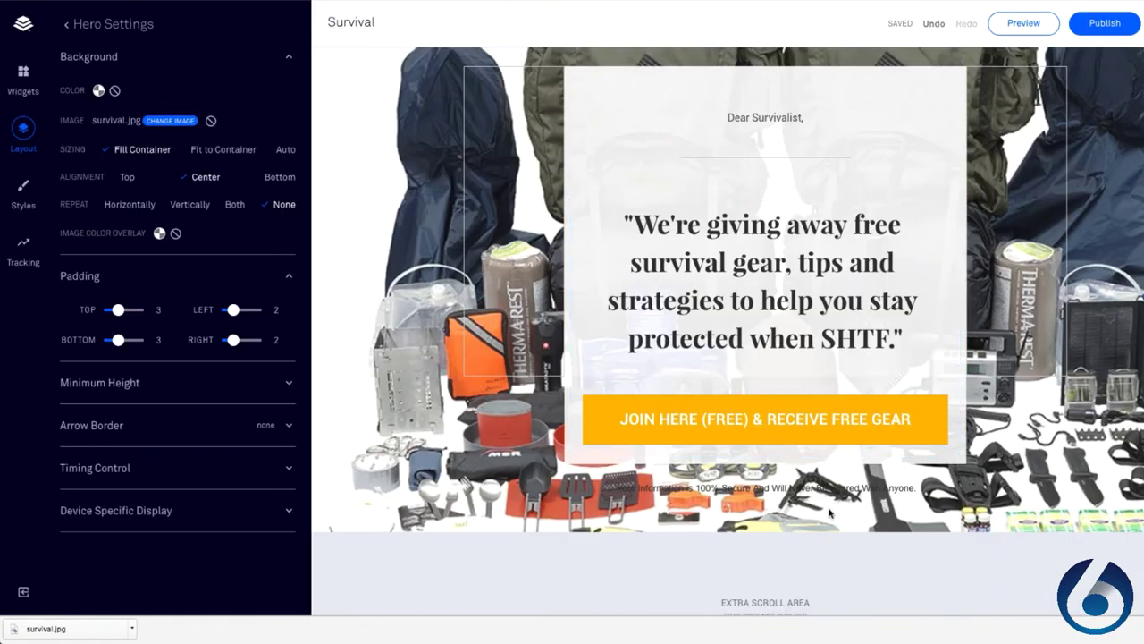
Switch to the Leadpages editor and check the link options of the "JOIN HERE (FREE) & RECEIVE FREE GEAR" button
{"action": "left_click", "coordinate": [823, 438]}
{"action": "left_click", "coordinate": [821, 480]}
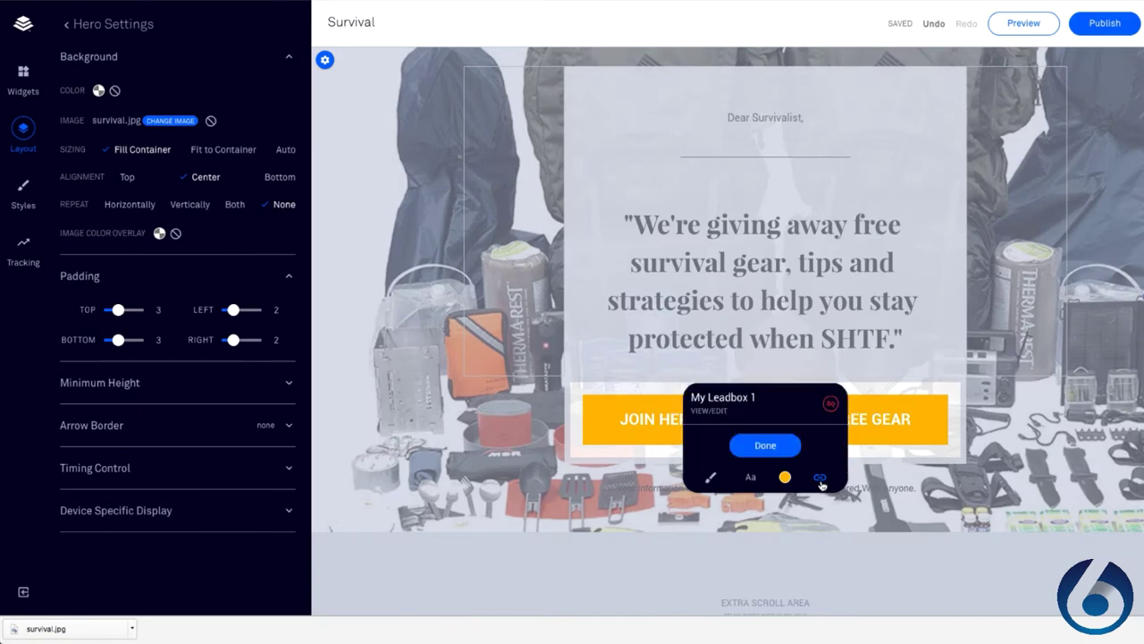
{"action": "left_click", "coordinate": [766, 444]}
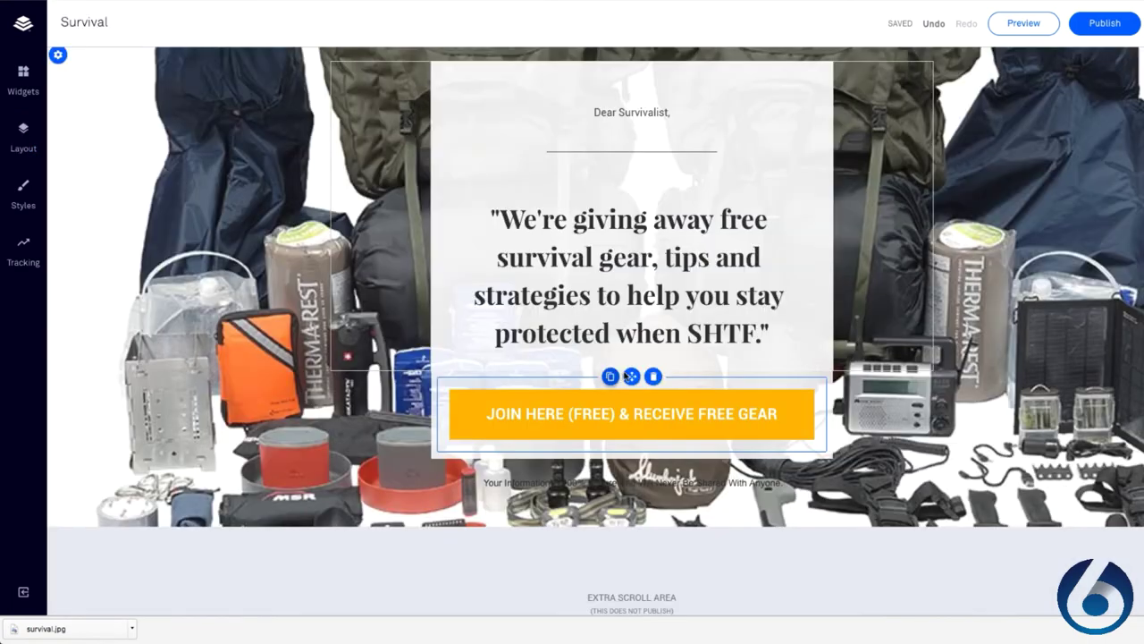
Look through the link destination types offered for the yellow join button
{"action": "left_click", "coordinate": [732, 405]}
{"action": "left_click", "coordinate": [687, 474]}
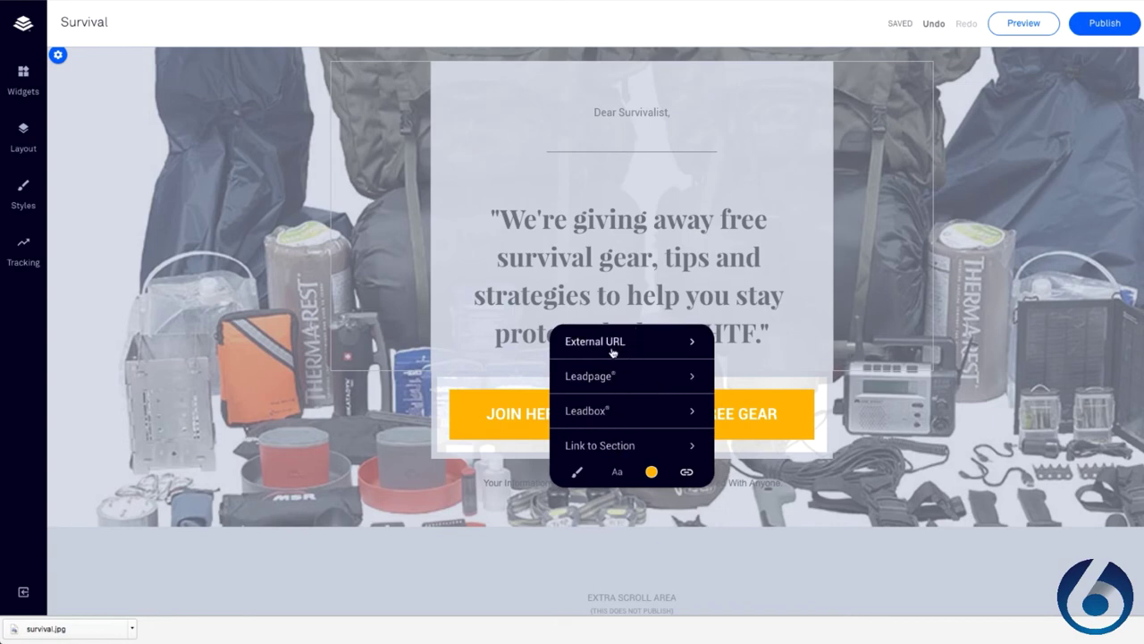
{"action": "left_click", "coordinate": [805, 364]}
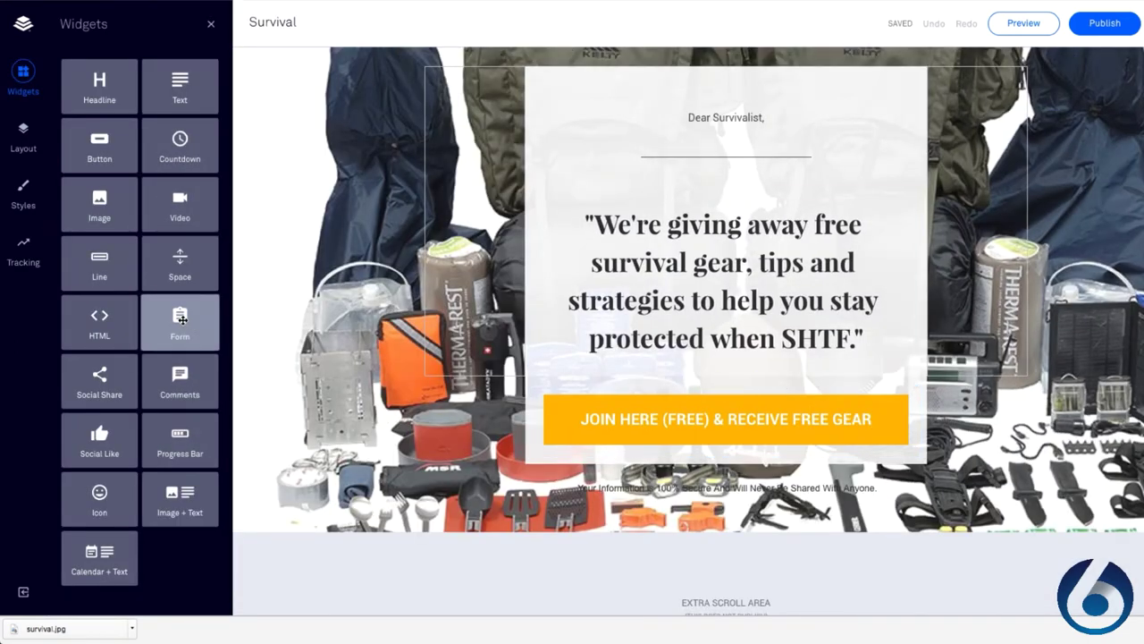
Add a form widget beneath the yellow join button and delete the original button
{"action": "left_click_drag", "start_coordinate": [182, 319], "coordinate": [711, 461]}
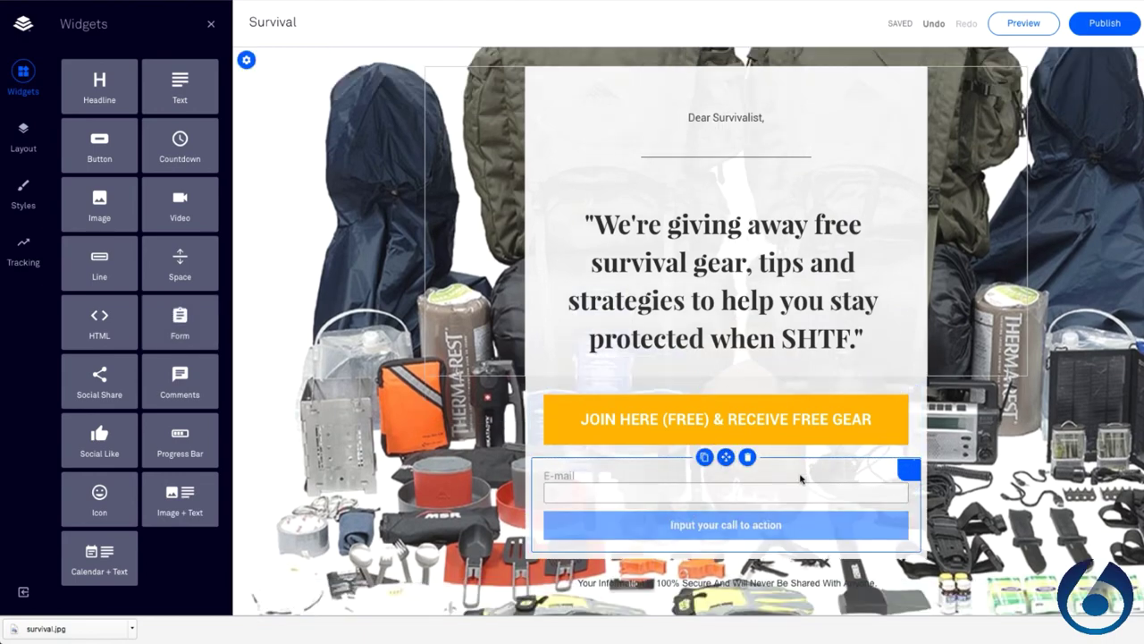
{"action": "left_click", "coordinate": [765, 527]}
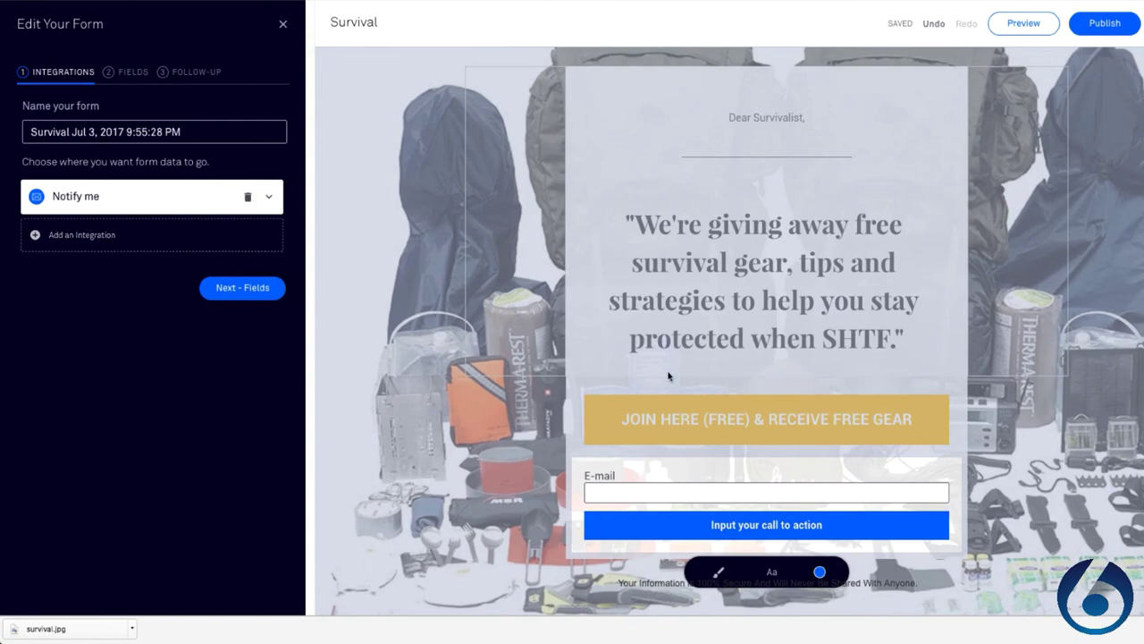
{"action": "left_click", "coordinate": [282, 25]}
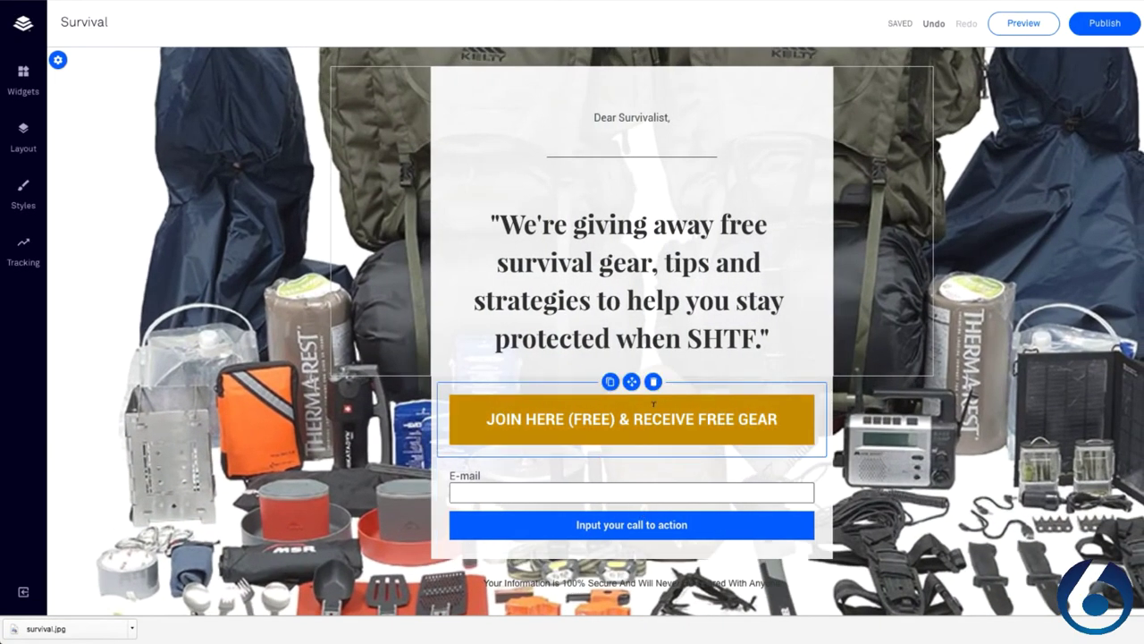
{"action": "left_click", "coordinate": [653, 404]}
{"action": "left_click", "coordinate": [800, 378]}
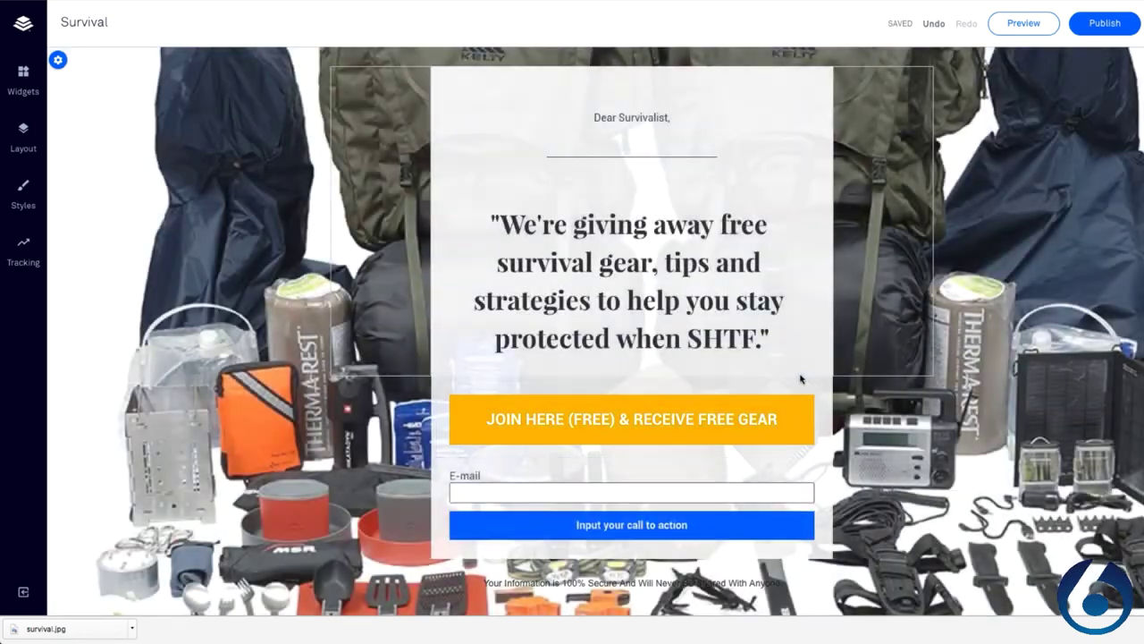
{"action": "left_click", "coordinate": [653, 382]}
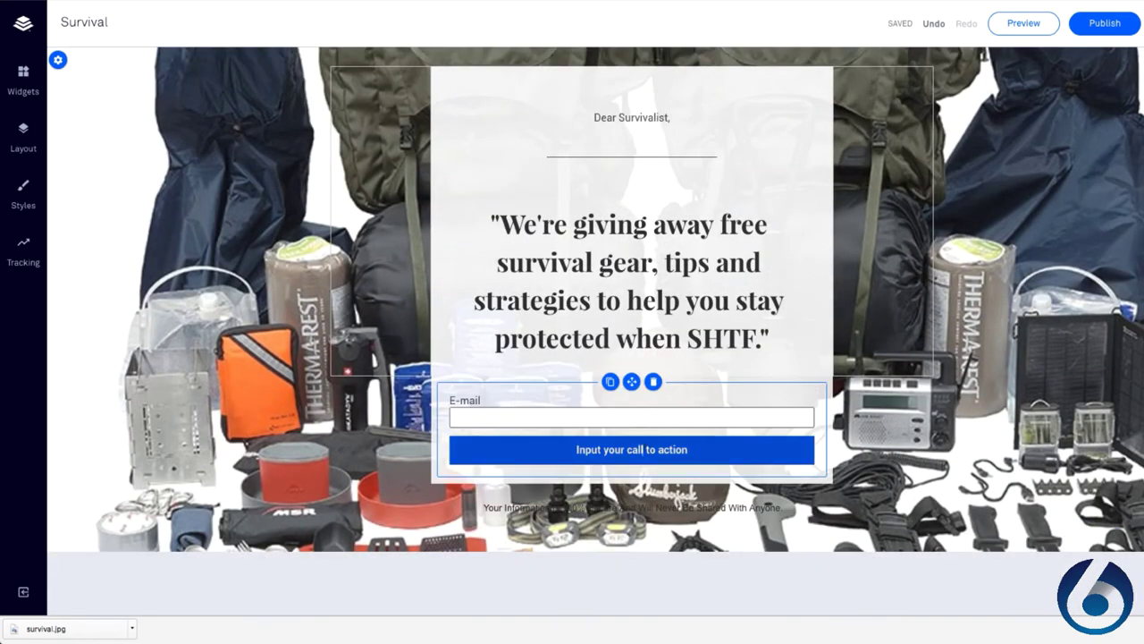
Label the form's submit button "JOIN HERE (FREE) & RECEIVE FREE GEAR" in larger text with an orange #f78820 background
{"action": "left_click", "coordinate": [661, 448]}
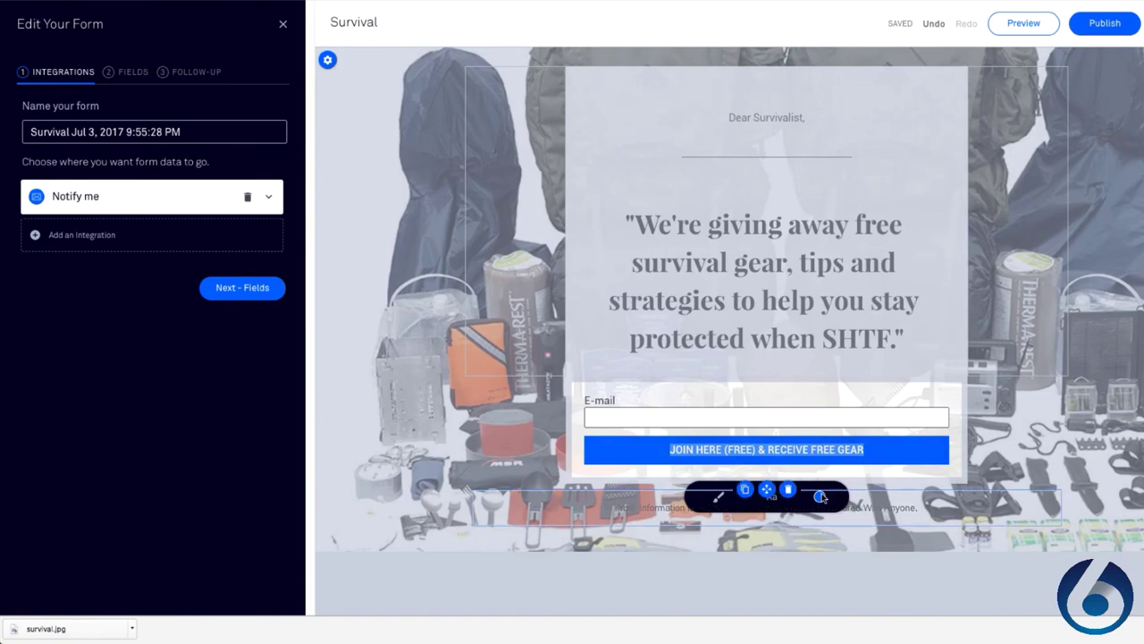
{"action": "left_click", "coordinate": [799, 473]}
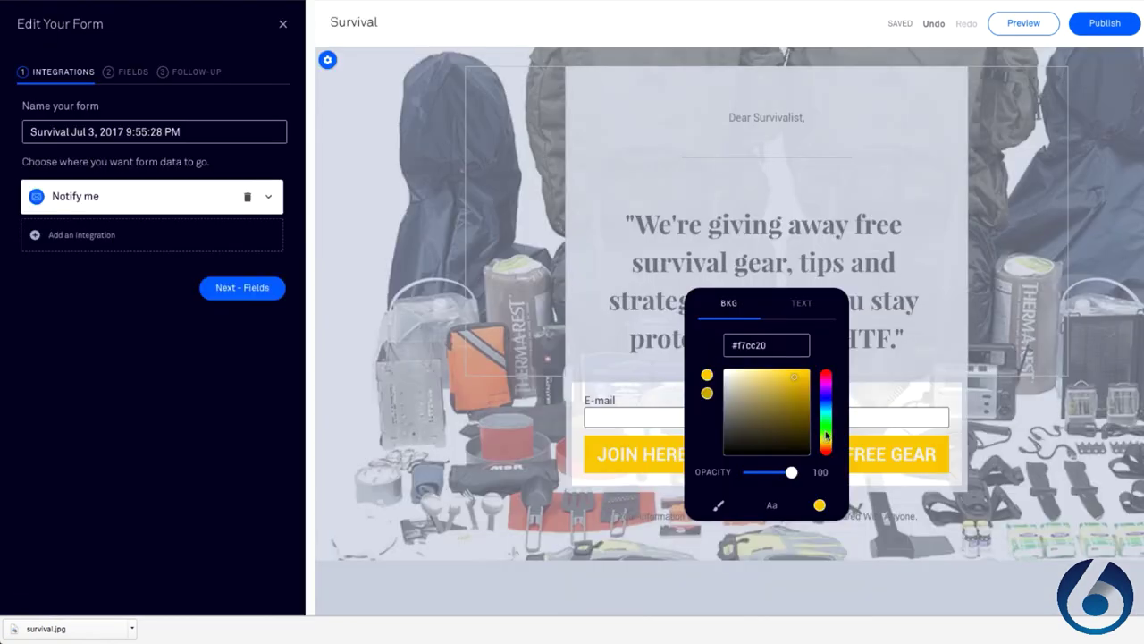
{"action": "left_click_drag", "start_coordinate": [828, 445], "coordinate": [829, 448]}
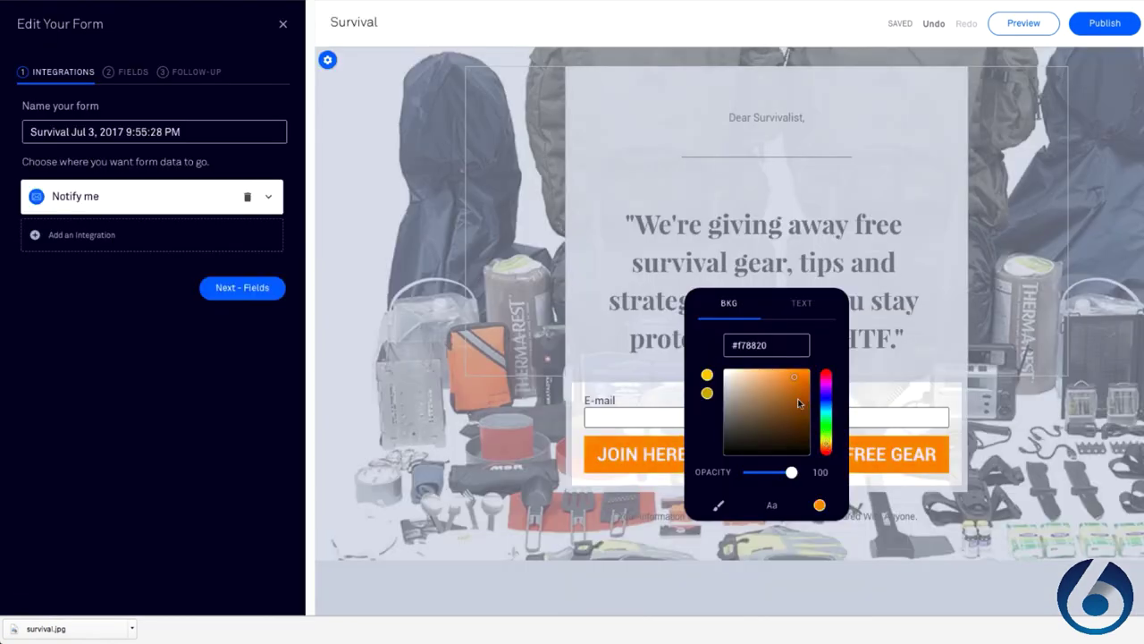
{"action": "left_click", "coordinate": [962, 295]}
{"action": "left_click", "coordinate": [598, 454]}
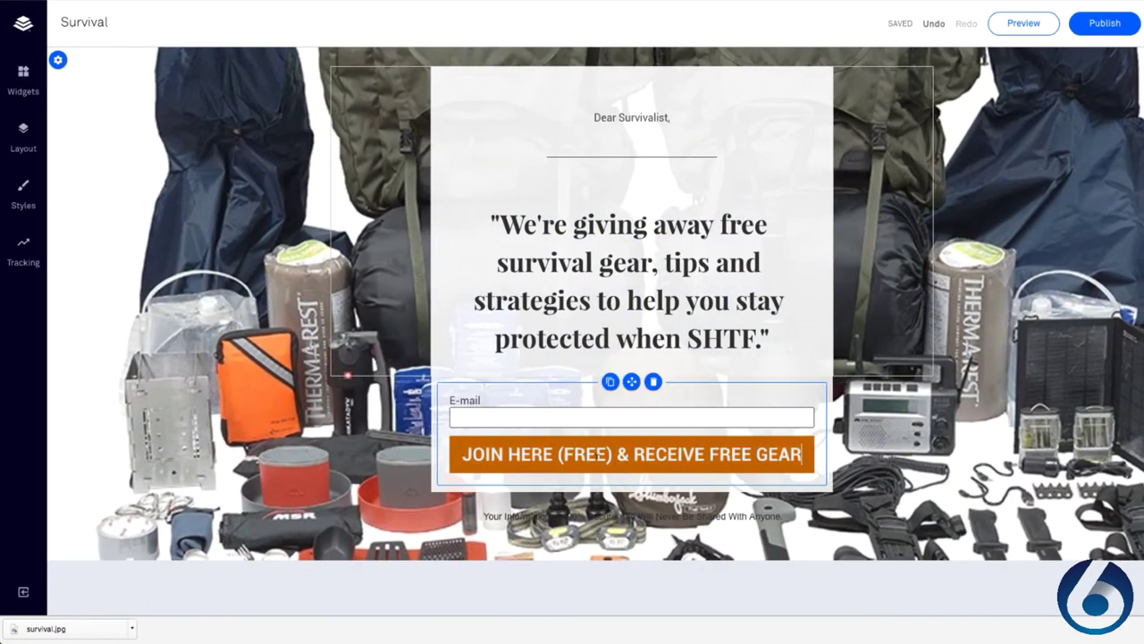
Rename the opt-in form as "Survival 1"
{"action": "left_click", "coordinate": [651, 453]}
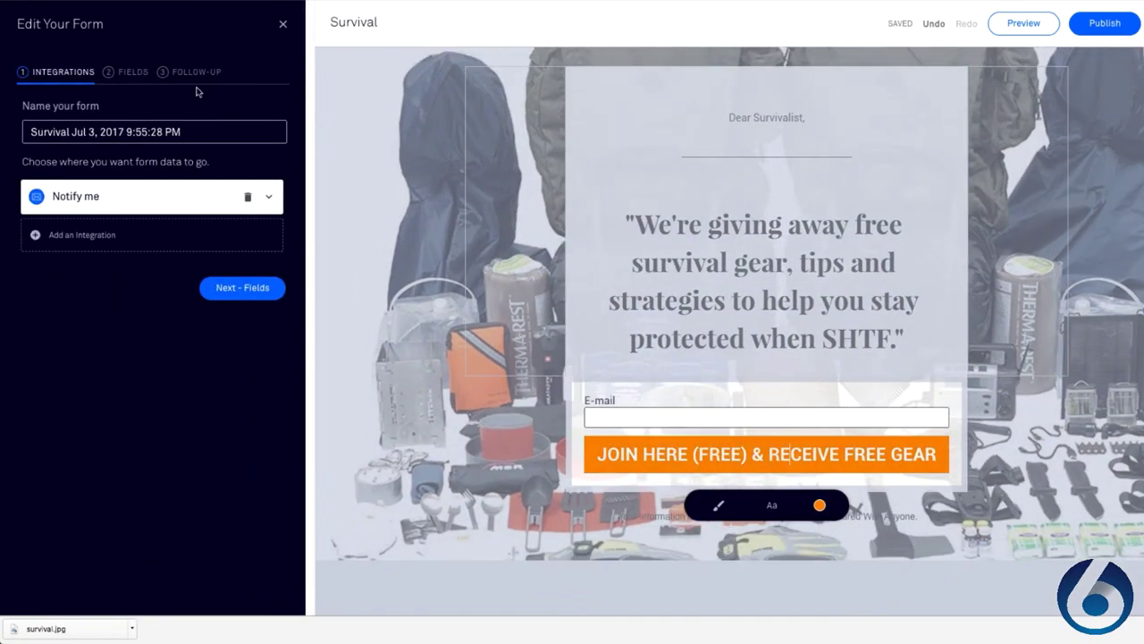
{"action": "left_click_drag", "start_coordinate": [182, 132], "coordinate": [67, 132]}
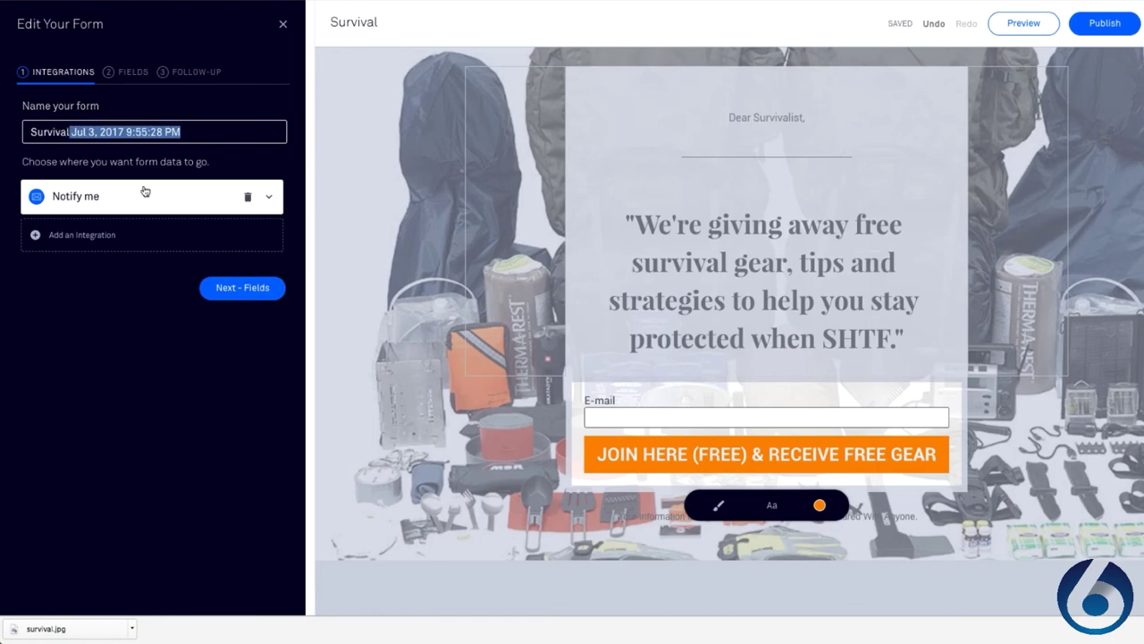
{"action": "key", "text": "BackSpace"}
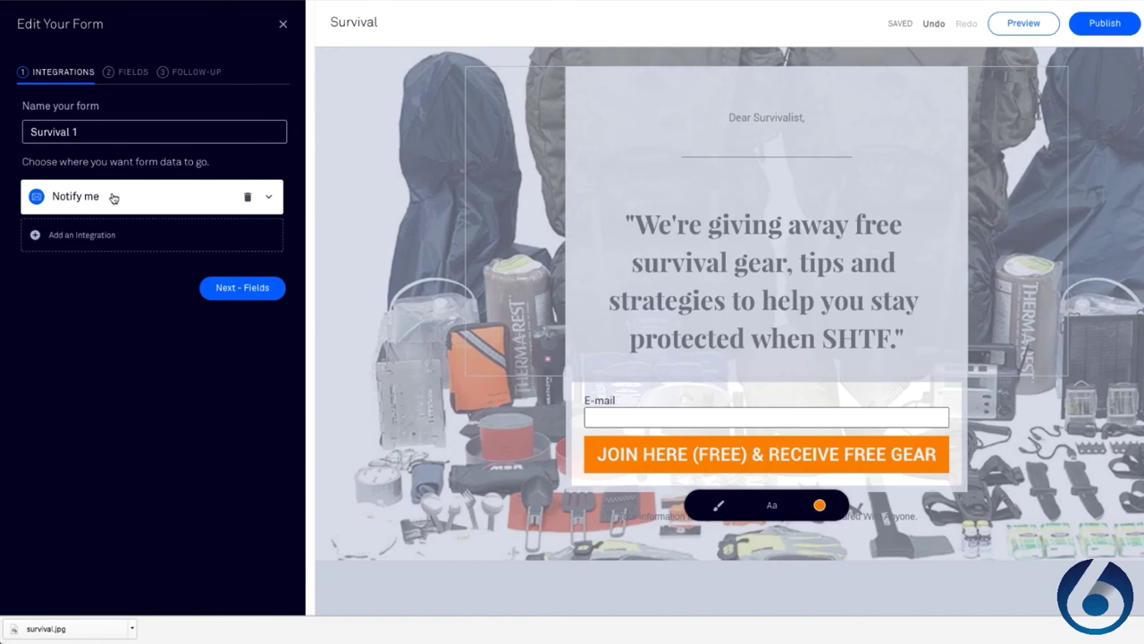
Add the Marketing Inc integration to the form, refresh its list and select the "Campaigns - Survival" campaign
{"action": "left_click", "coordinate": [90, 236]}
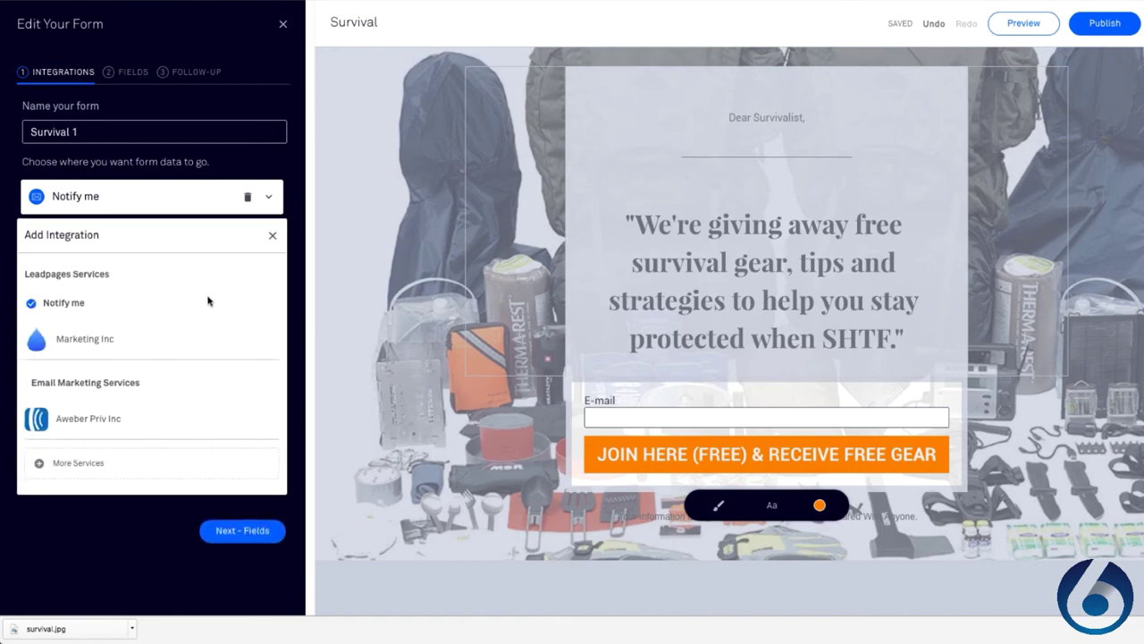
{"action": "left_click", "coordinate": [163, 321]}
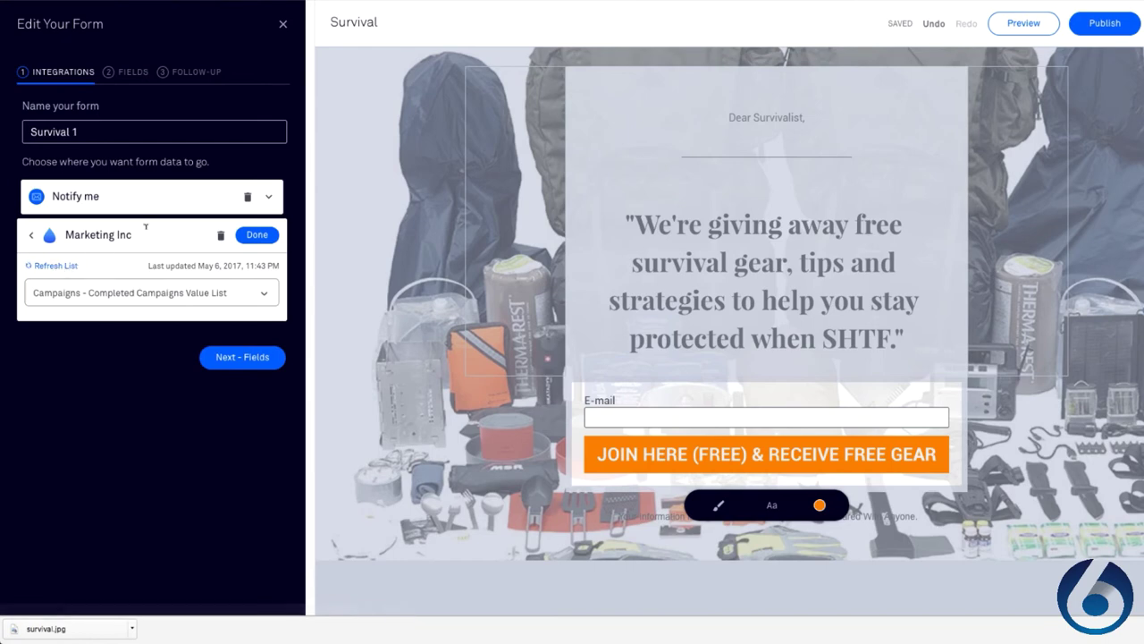
{"action": "left_click", "coordinate": [56, 265]}
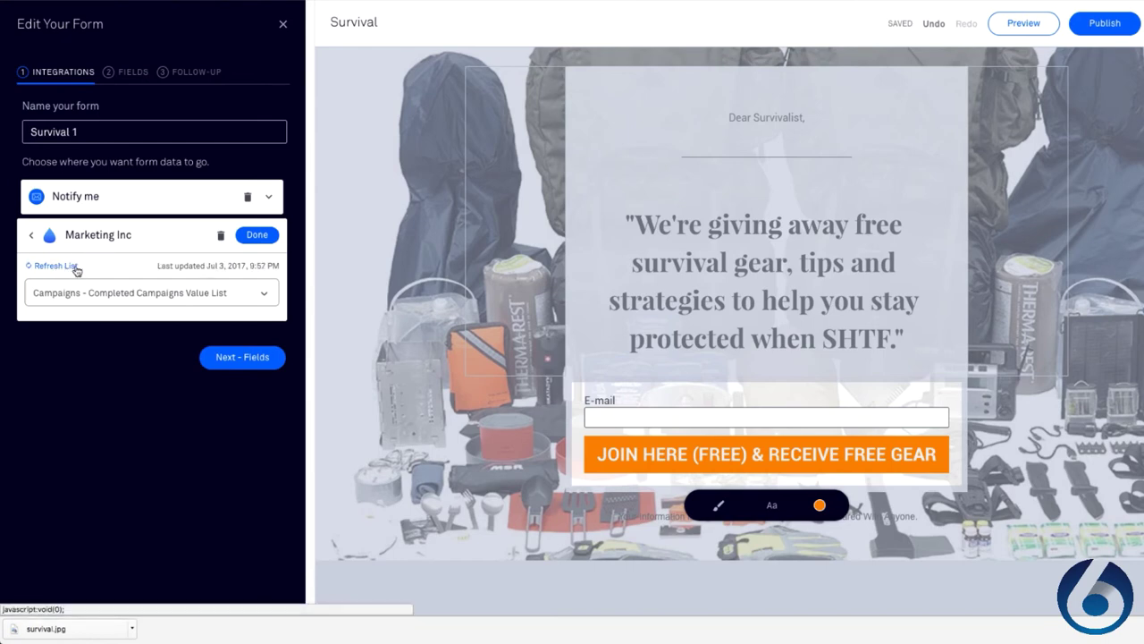
{"action": "left_click", "coordinate": [154, 290]}
{"action": "left_click", "coordinate": [114, 309]}
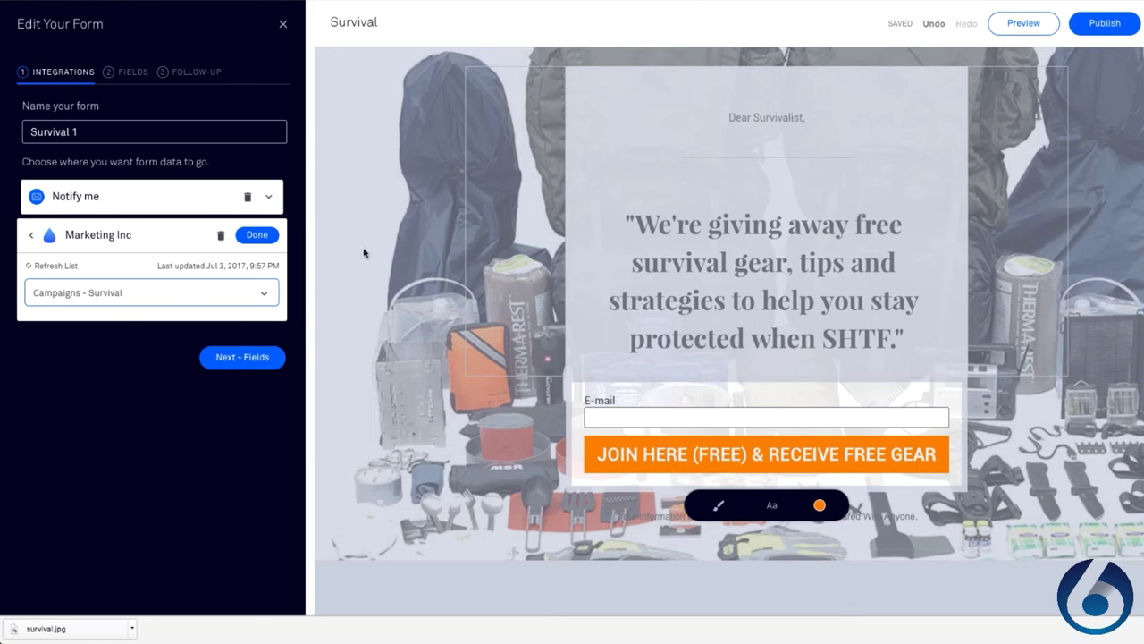
{"action": "left_click", "coordinate": [257, 235]}
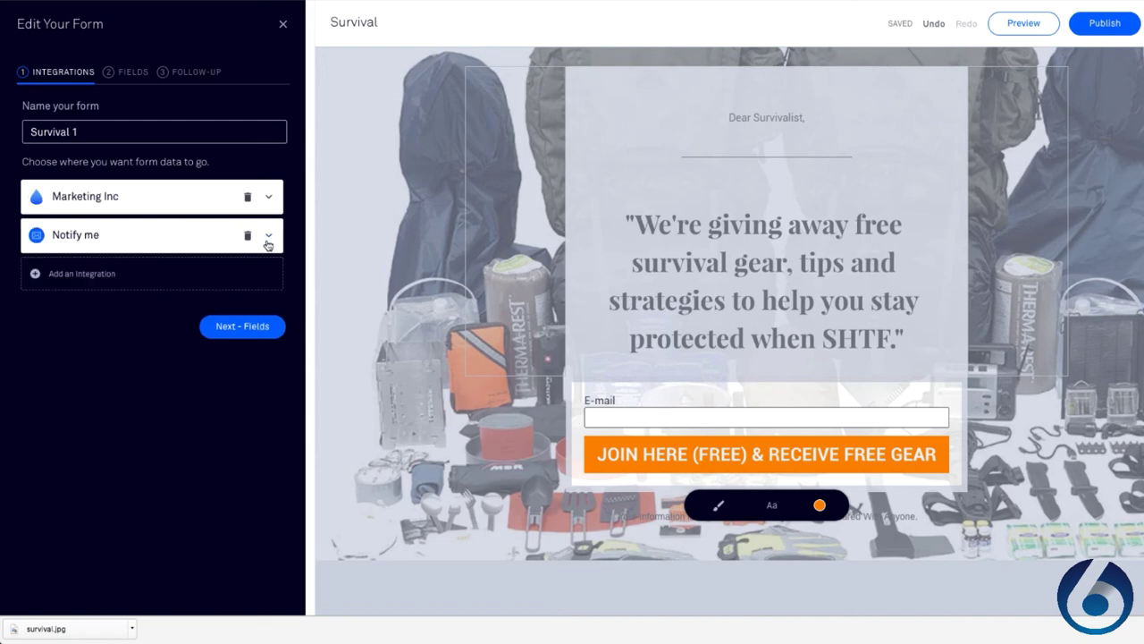
Remove the Notify me integration from the form and continue to the form fields
{"action": "left_click", "coordinate": [249, 236]}
{"action": "left_click", "coordinate": [248, 197]}
{"action": "left_click", "coordinate": [238, 288]}
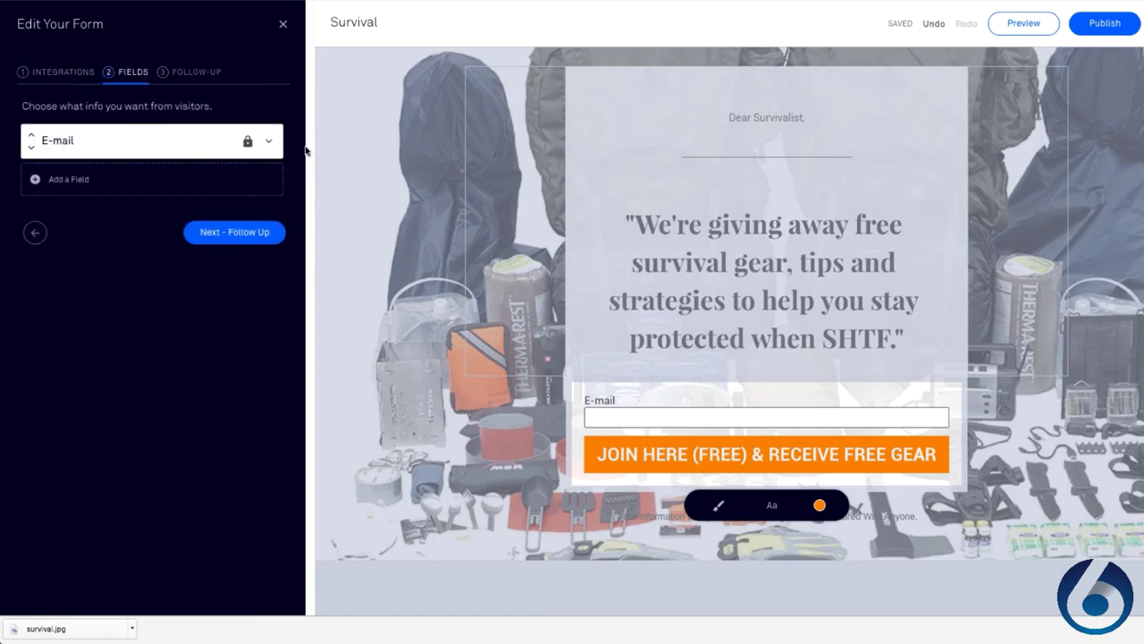
In the form's follow-up settings, preview the default Leadpages thank you page and choose to send the user to another URL
{"action": "left_click", "coordinate": [234, 236]}
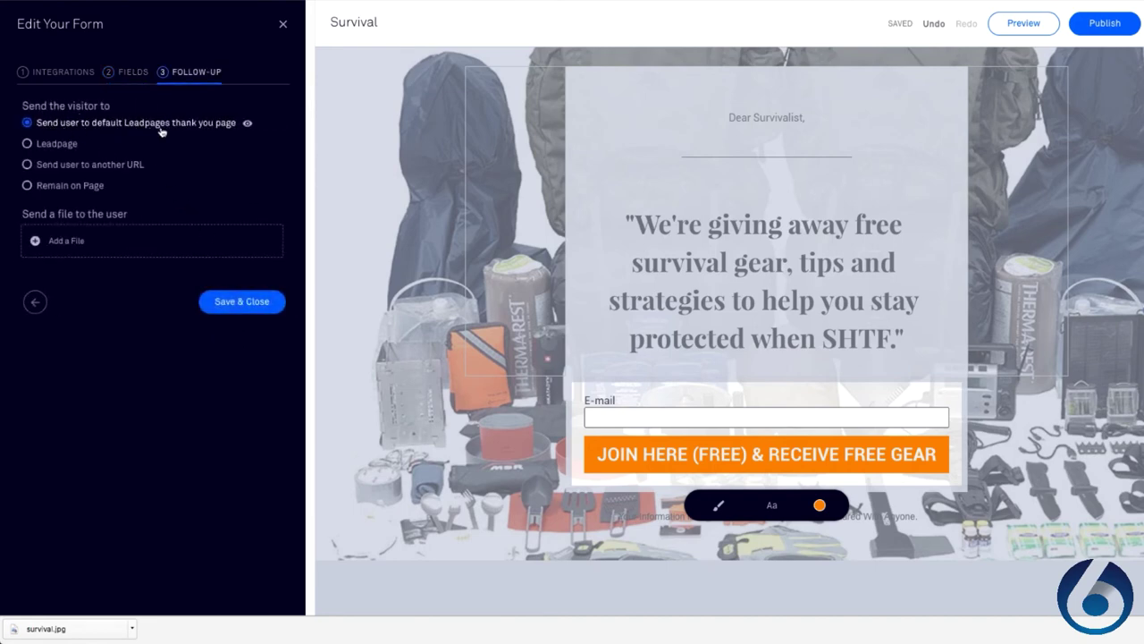
{"action": "left_click", "coordinate": [247, 125]}
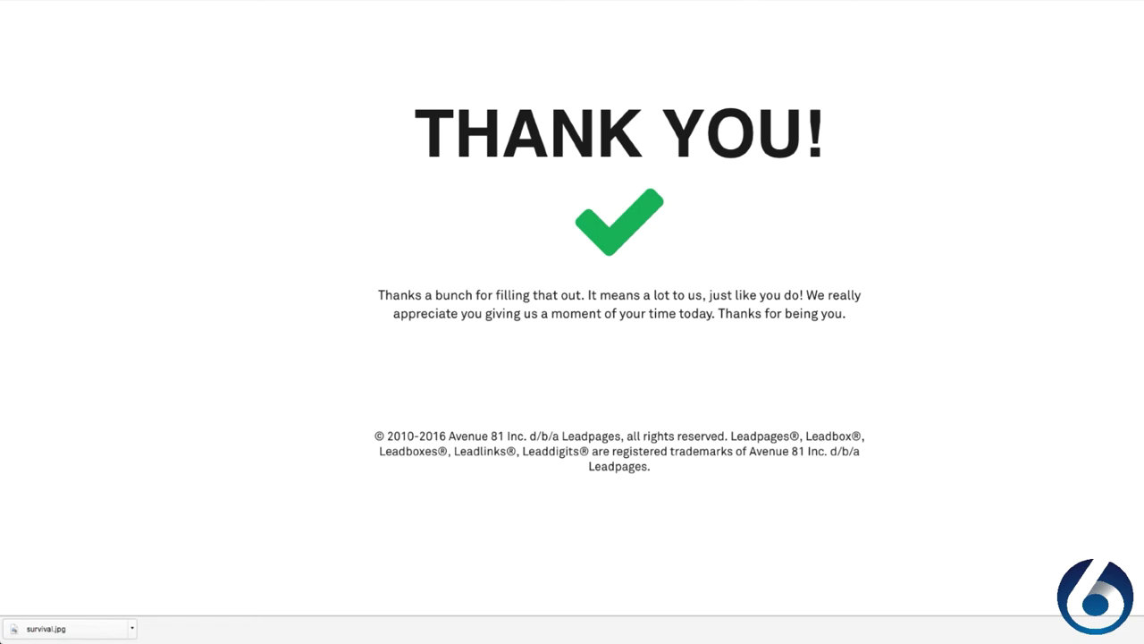
{"action": "key", "text": "ctrl+w"}
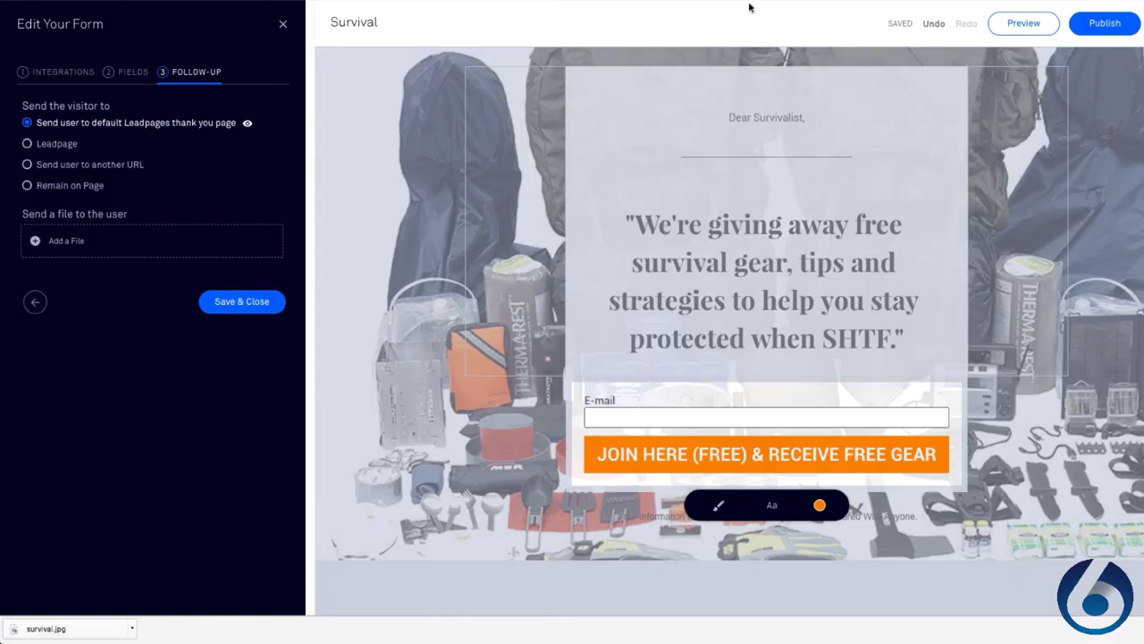
{"action": "left_click", "coordinate": [102, 166]}
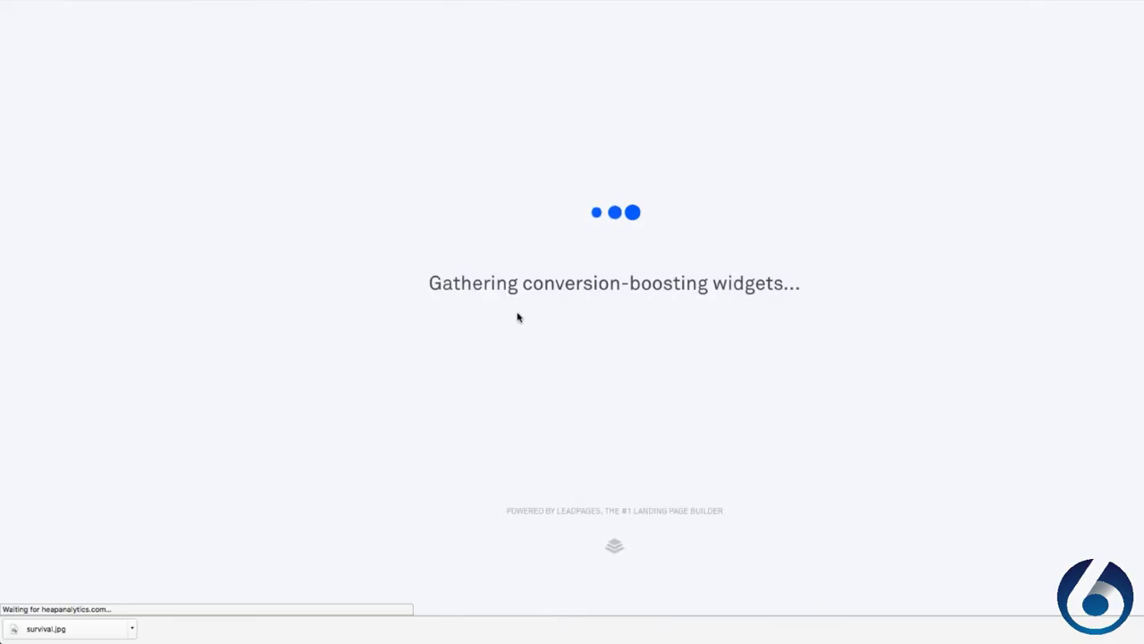
Name the new Leadpages page "Survival Thank You" and start building it
{"action": "type", "text": "Survival Thank You"}
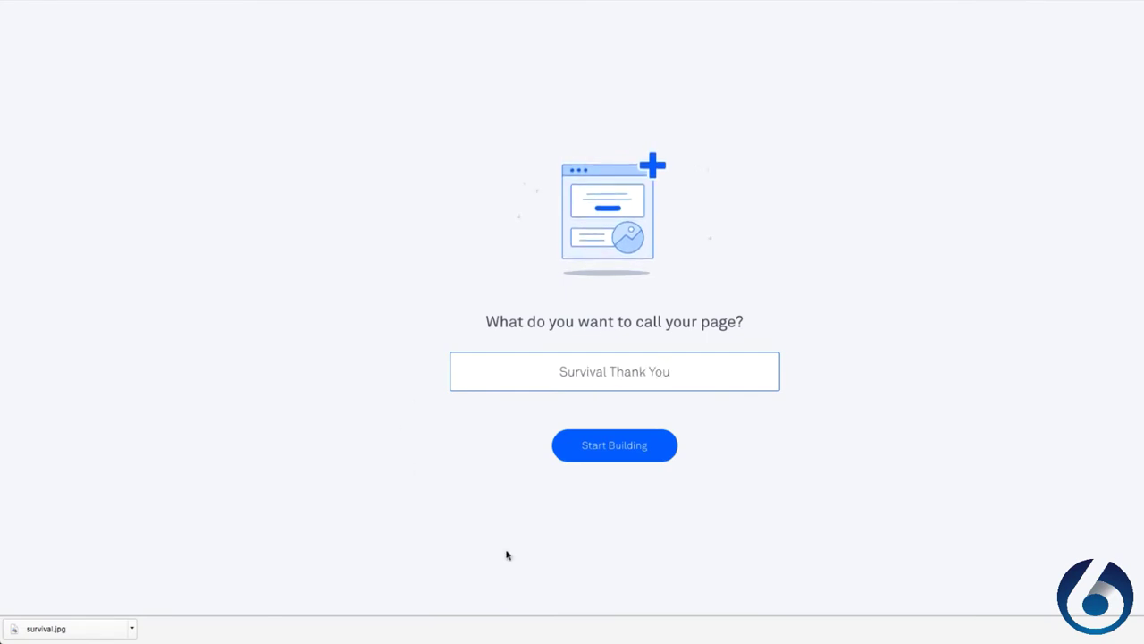
{"action": "left_click", "coordinate": [624, 463]}
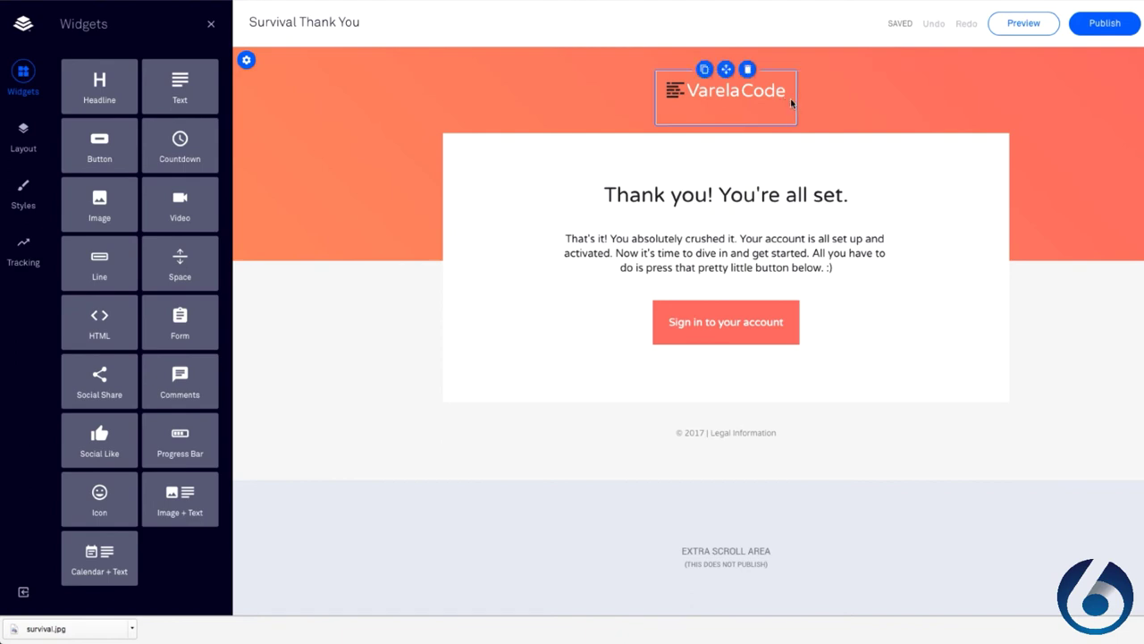
Delete the VarelaCode logo and change the thank you page's headline to "Thank you, you're subscribed."
{"action": "left_click", "coordinate": [747, 69]}
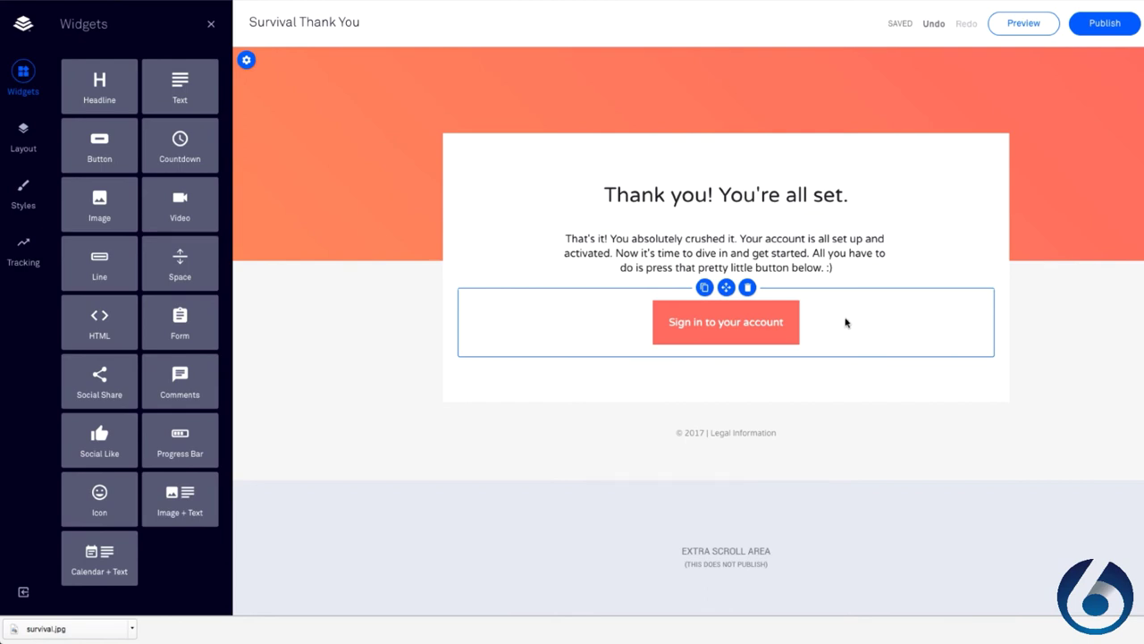
{"action": "left_click", "coordinate": [725, 193]}
{"action": "type", "text": ", you"}
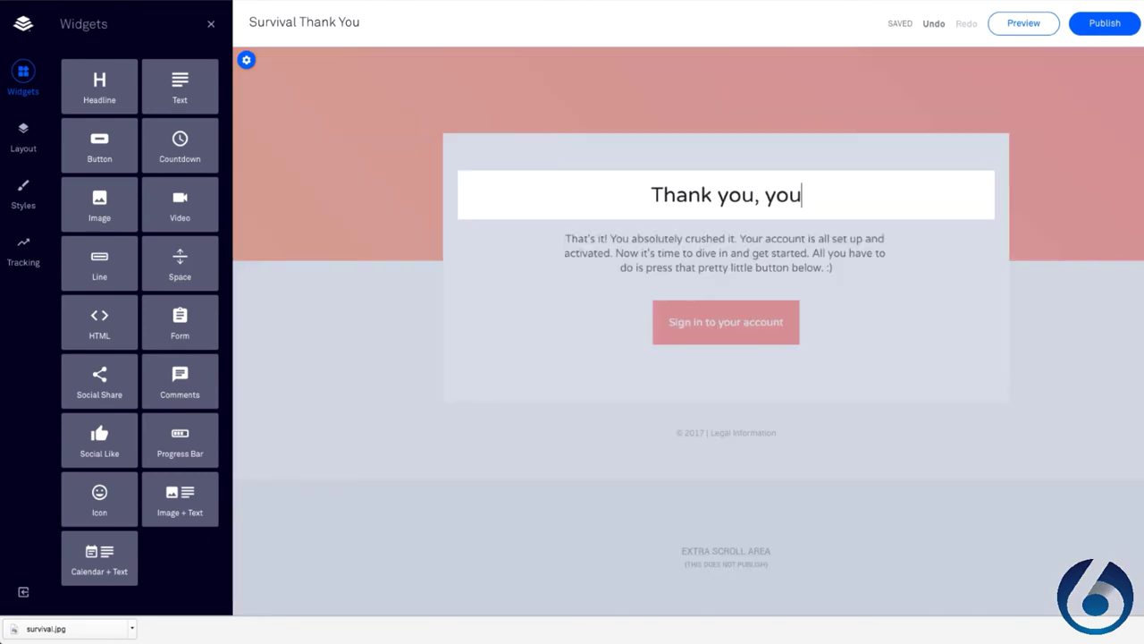
{"action": "type", "text": "'re subscribed."}
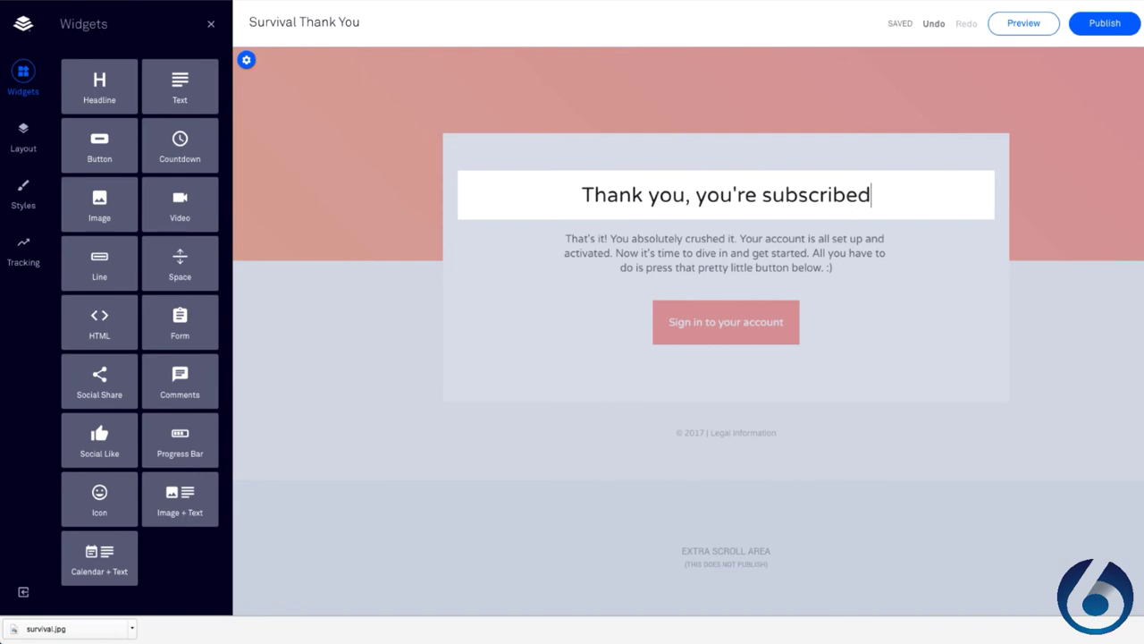
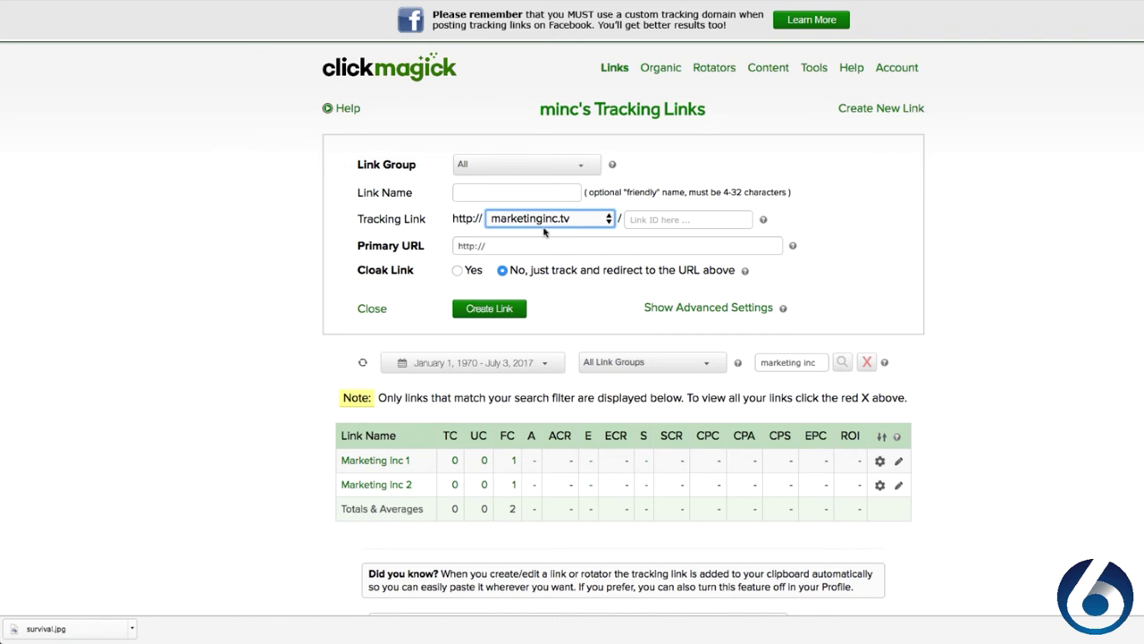
Switch to ClickMagick and name the new tracking link "Survival Everstryke"
{"action": "left_click", "coordinate": [502, 190]}
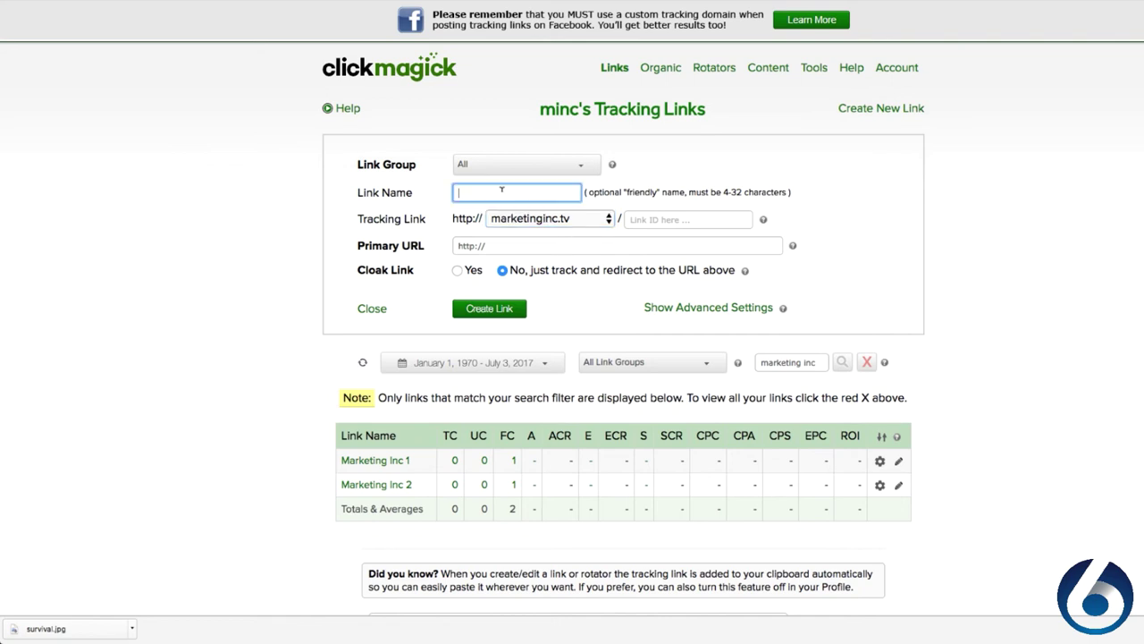
{"action": "type", "text": "Su"}
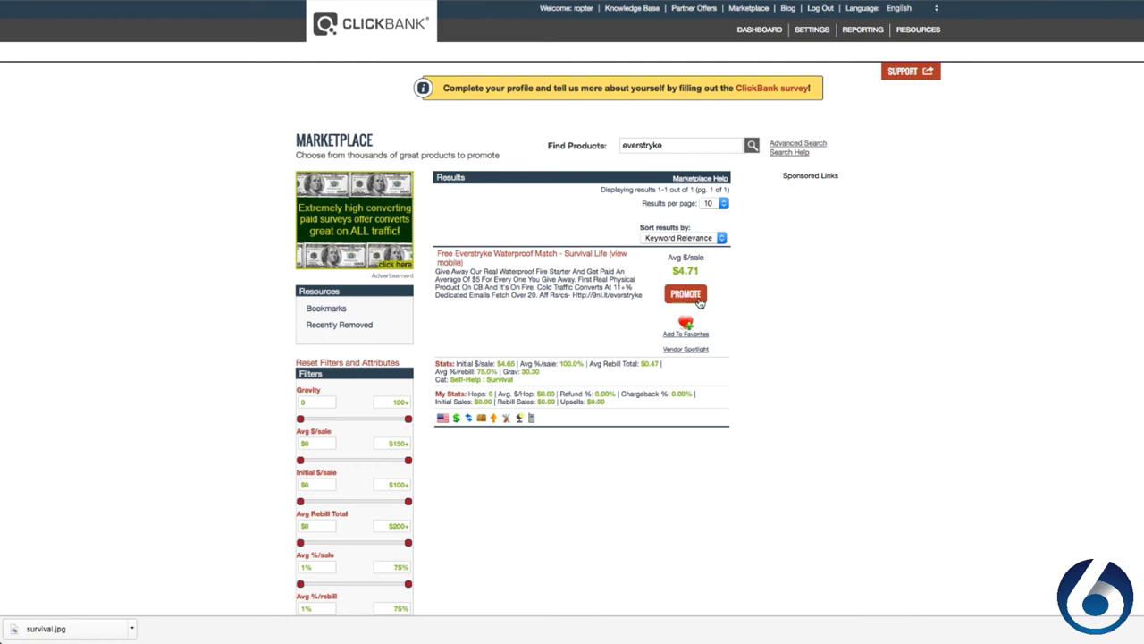
Switch to the ClickBank marketplace and copy the affiliate link for promoting the Free Everstryke Waterproof Match
{"action": "left_click", "coordinate": [688, 296]}
{"action": "left_click", "coordinate": [267, 48]}
{"action": "key", "text": "ctrl+c"}
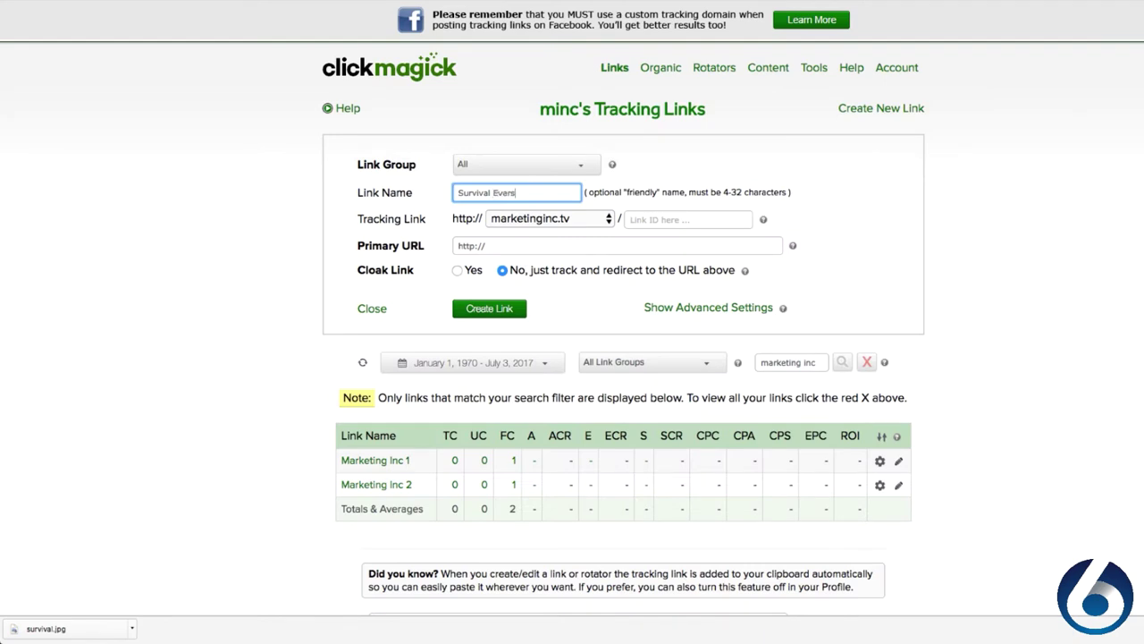
Back in ClickMagick, set the tracking link ID to "everstryke" and paste the ClickBank affiliate link as the primary URL
{"action": "key", "text": "Tab"}
{"action": "type", "text": "ever"}
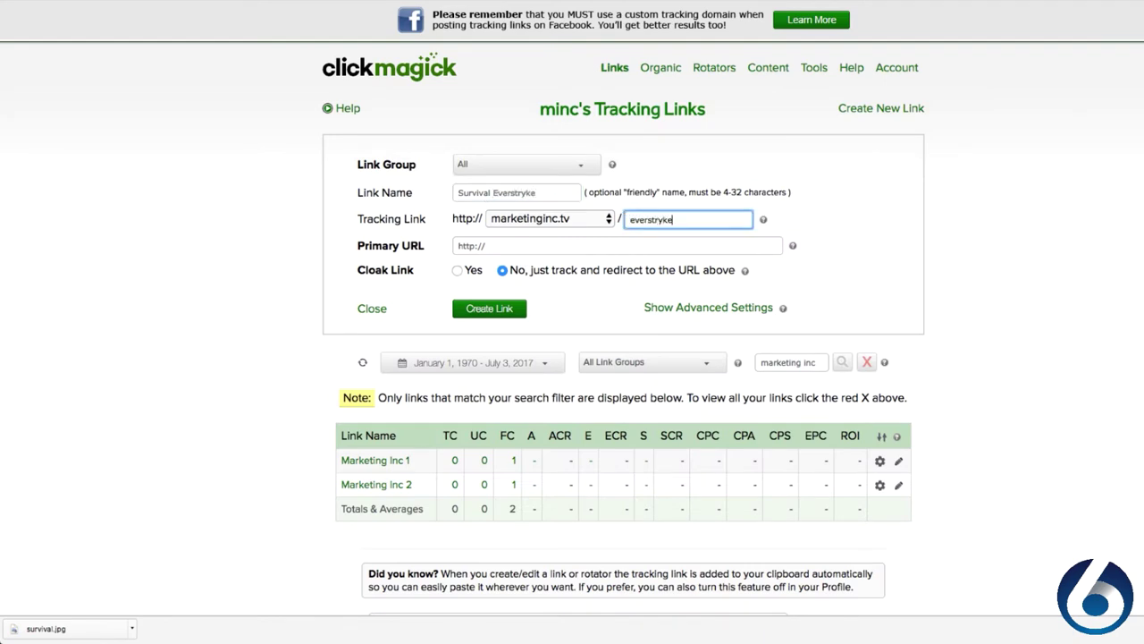
{"action": "left_click", "coordinate": [556, 240]}
{"action": "key", "text": "ctrl+v"}
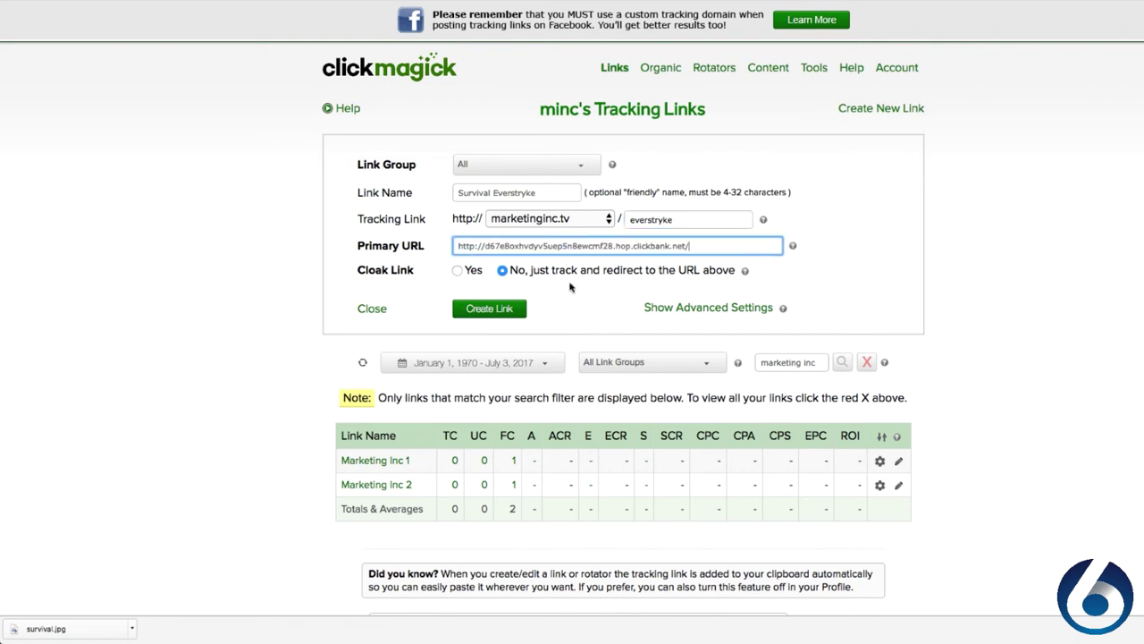
Create the Survival Everstryke tracking link and filter the tracking links by "survival"
{"action": "left_click", "coordinate": [508, 309]}
{"action": "left_click", "coordinate": [846, 162]}
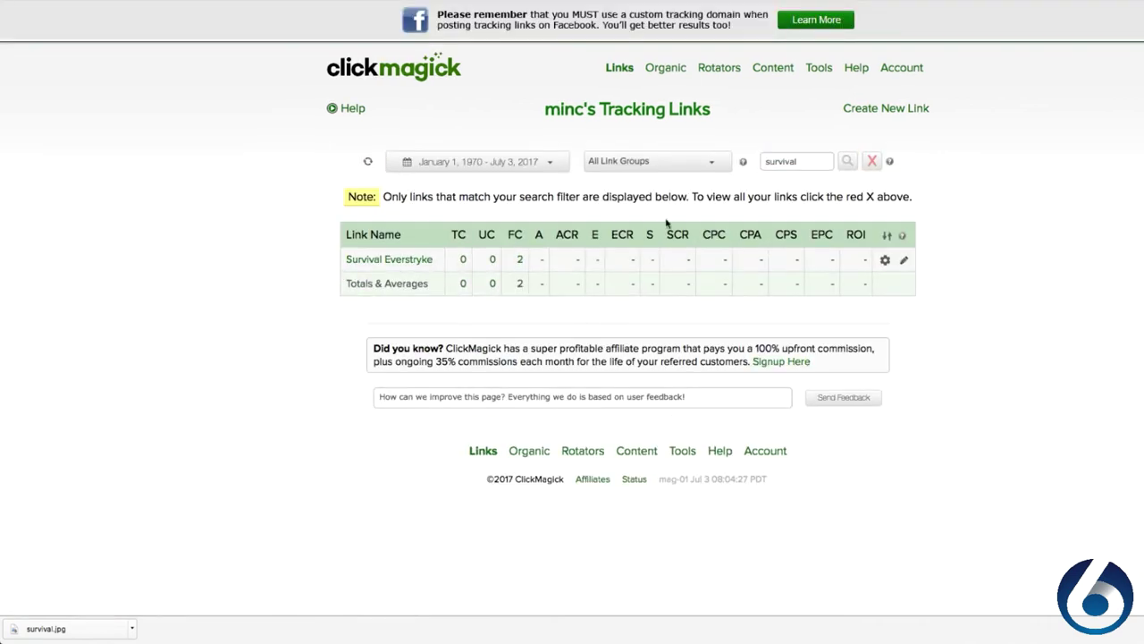
Start a new tracking link named "Survival Knife" with the link ID "knife"
{"action": "left_click", "coordinate": [885, 108]}
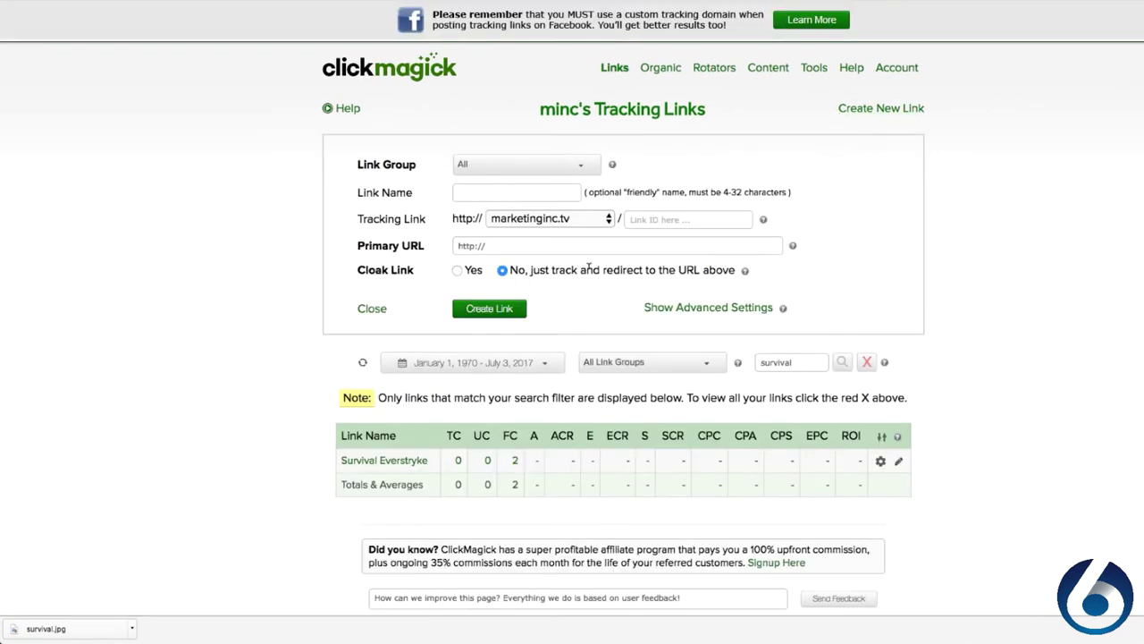
{"action": "left_click", "coordinate": [490, 189]}
{"action": "type", "text": "Survival Knife"}
{"action": "left_click", "coordinate": [673, 221]}
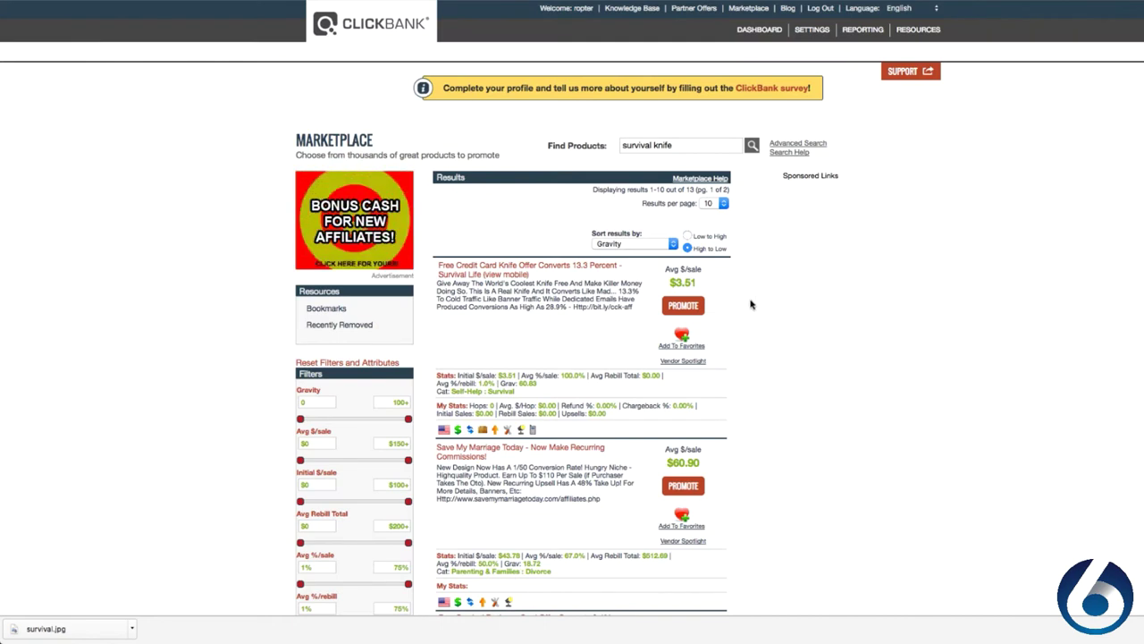
Copy ClickBank's affiliate link for the Free Credit Card Knife Offer and create the ClickMagick tracking link with it as primary URL
{"action": "left_click", "coordinate": [683, 305]}
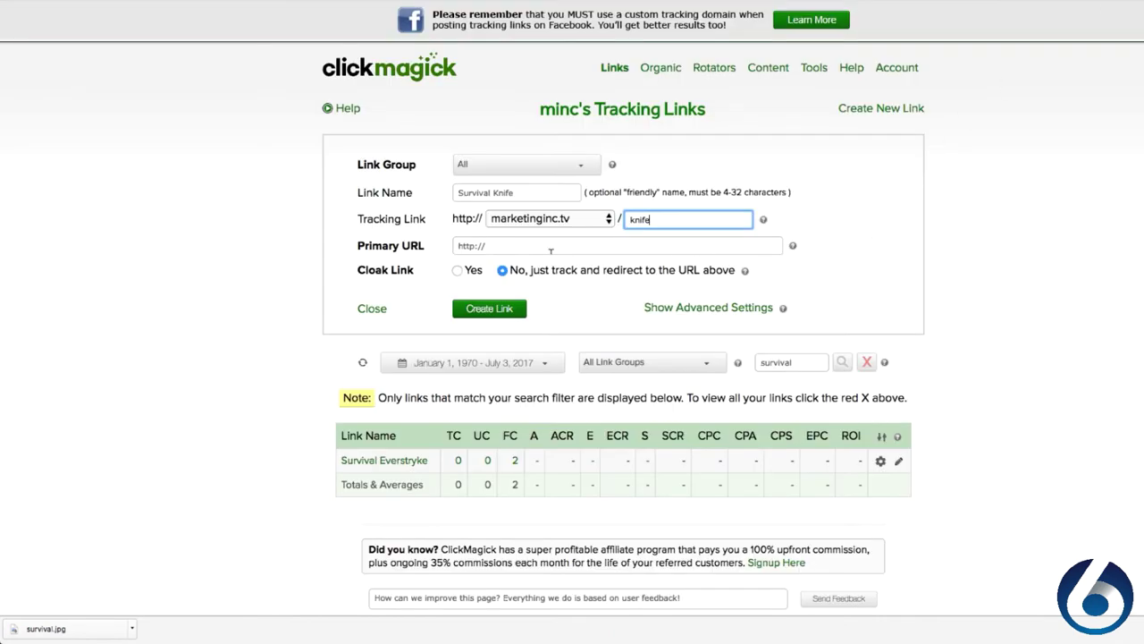
{"action": "left_click", "coordinate": [551, 246]}
{"action": "type", "text": "http://8f06cdul2d3tcmeh6i47xzf0pu.hop.clickbank.net/"}
{"action": "left_click", "coordinate": [518, 316]}
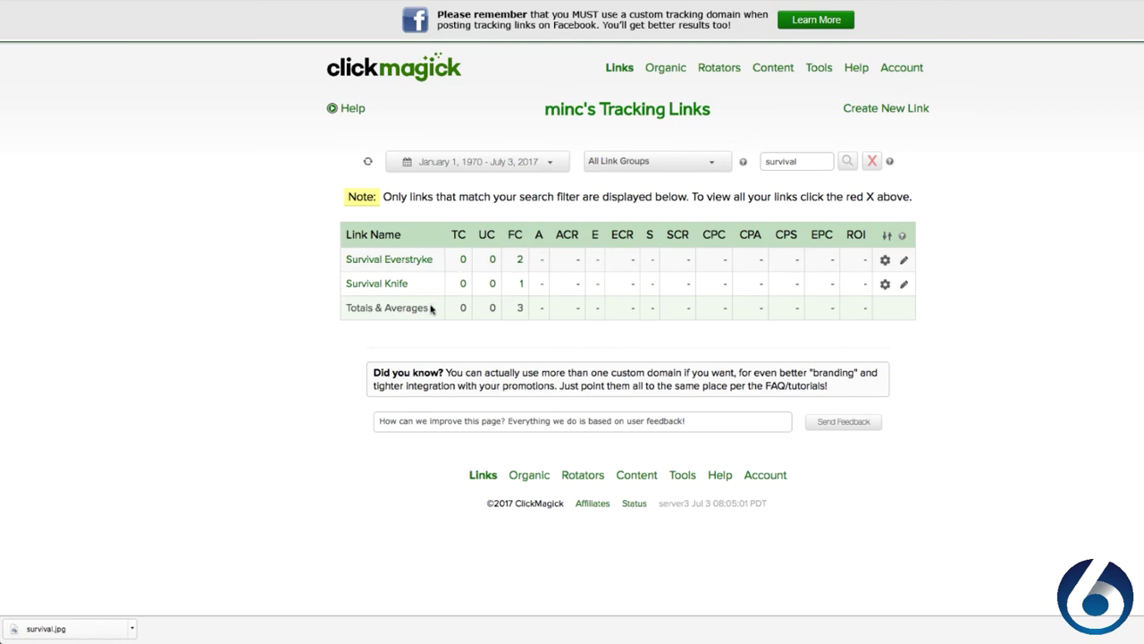
Start a new rotator named "Survival" with the rotator ID "survival" and Sequential mode
{"action": "left_click", "coordinate": [719, 67]}
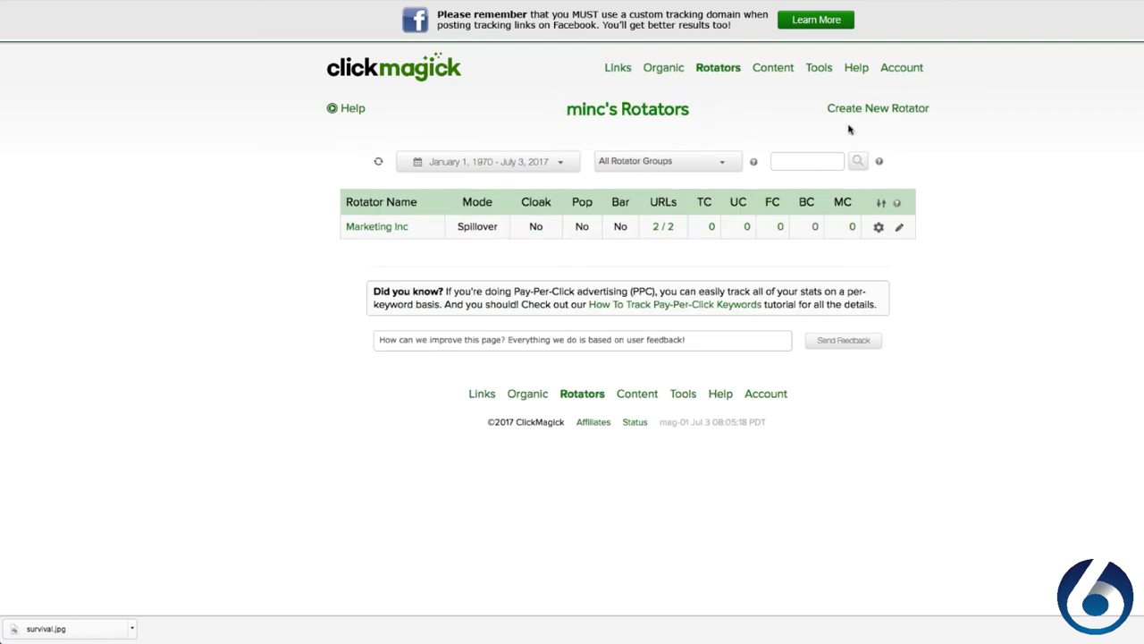
{"action": "left_click", "coordinate": [874, 108]}
{"action": "left_click", "coordinate": [538, 192]}
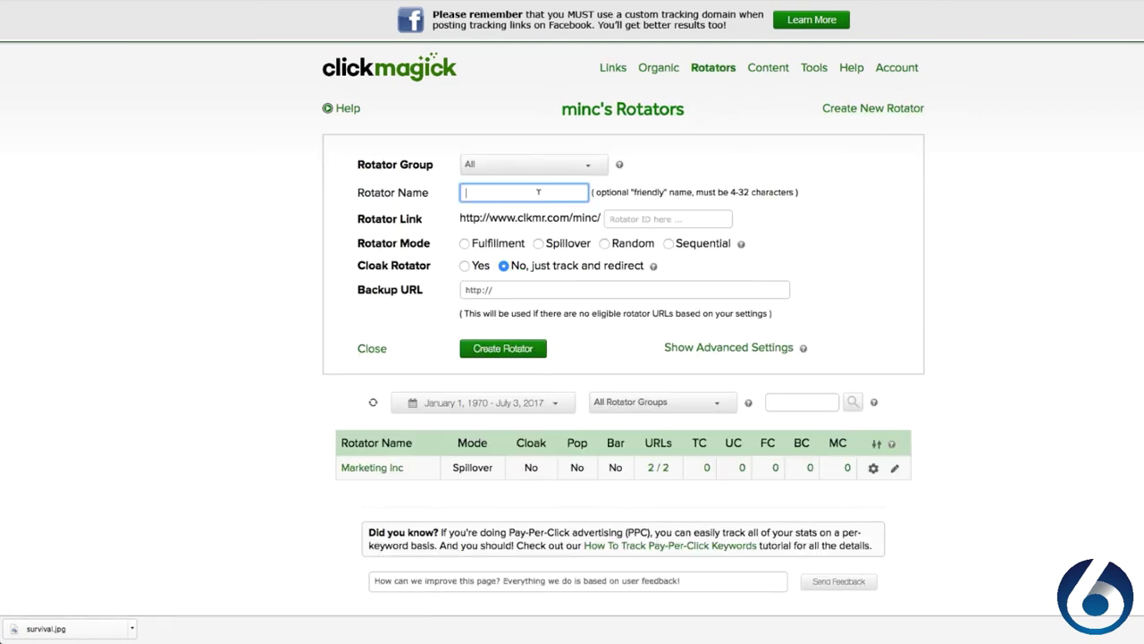
{"action": "left_click", "coordinate": [643, 216]}
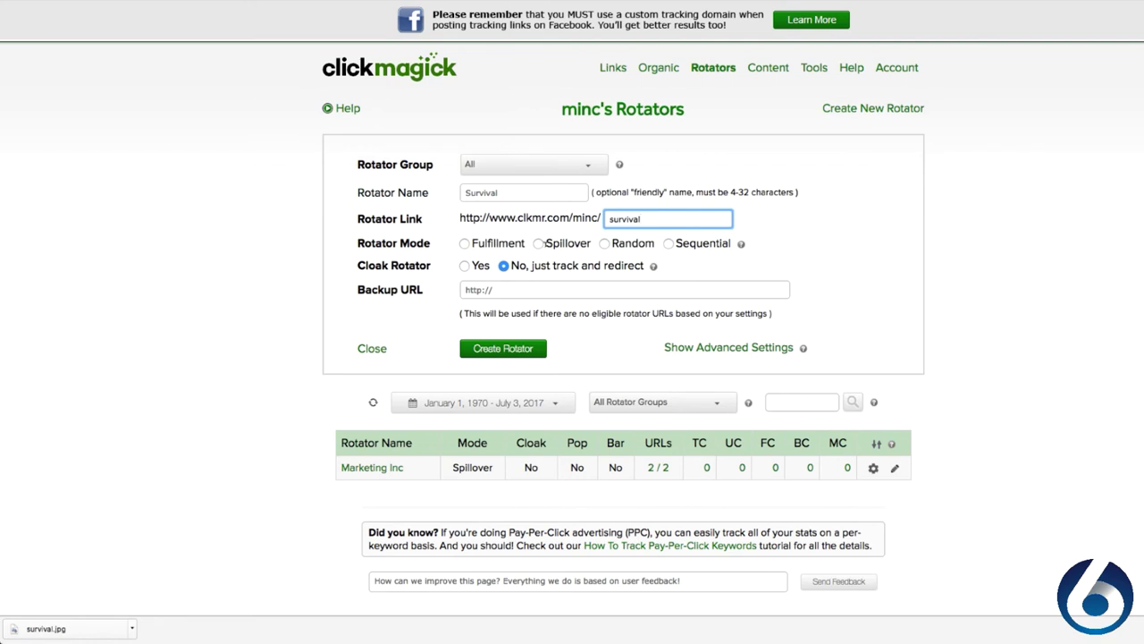
{"action": "left_click", "coordinate": [464, 245]}
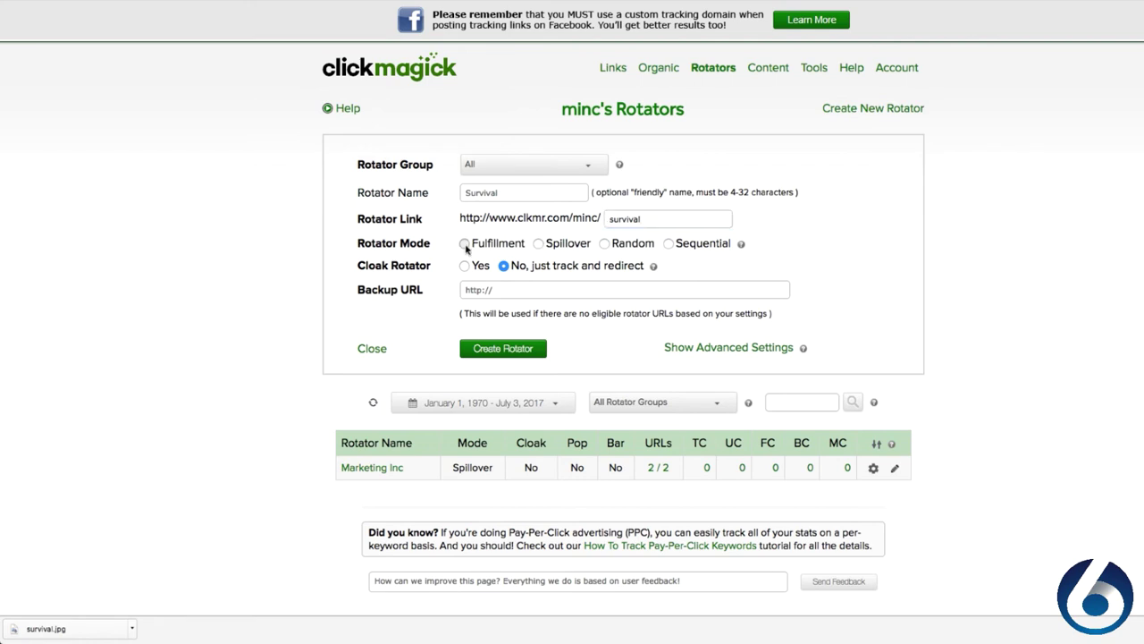
{"action": "left_click", "coordinate": [669, 245]}
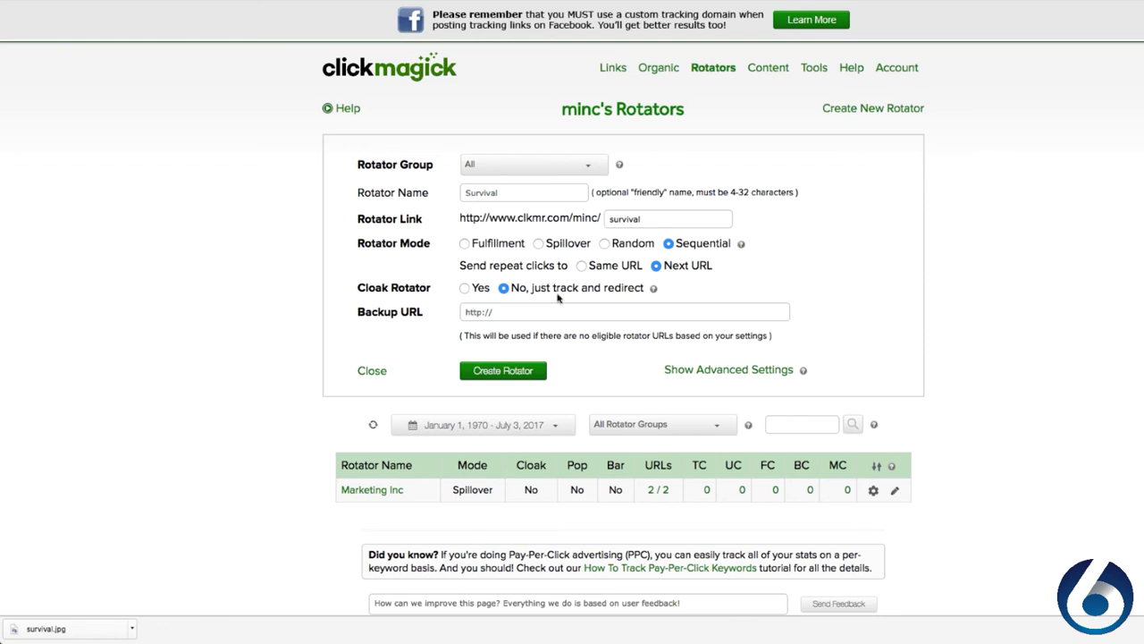
{"action": "left_click", "coordinate": [512, 312]}
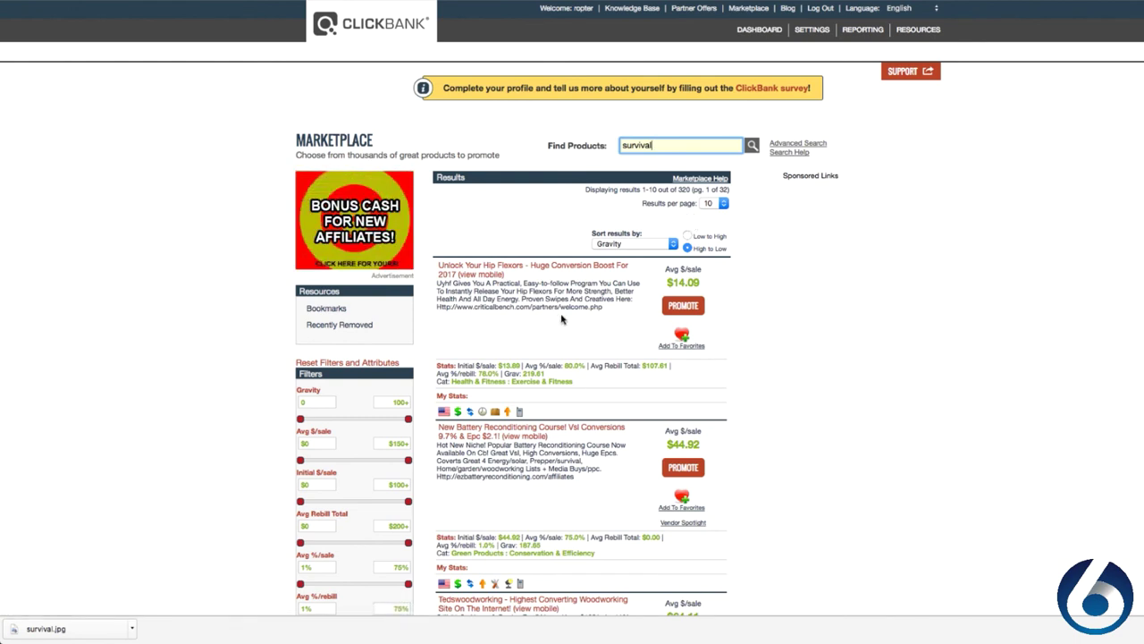
In the ClickBank marketplace, sort the "survival" results by Keyword Relevance and copy the affiliate link for Survive Anything
{"action": "left_click", "coordinate": [660, 244]}
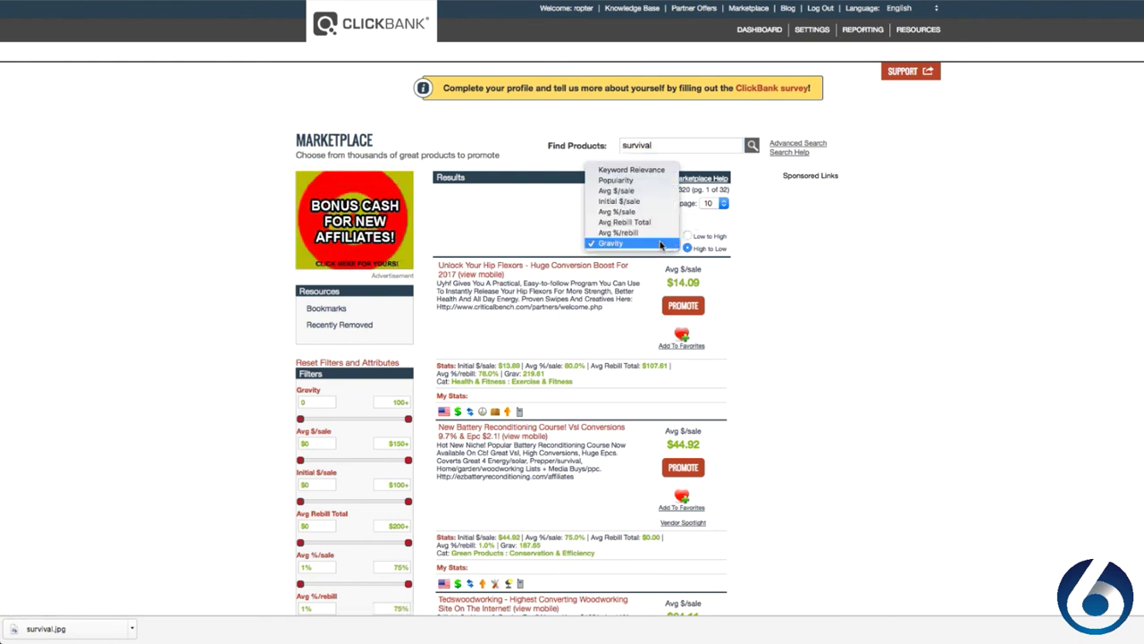
{"action": "left_click", "coordinate": [631, 170]}
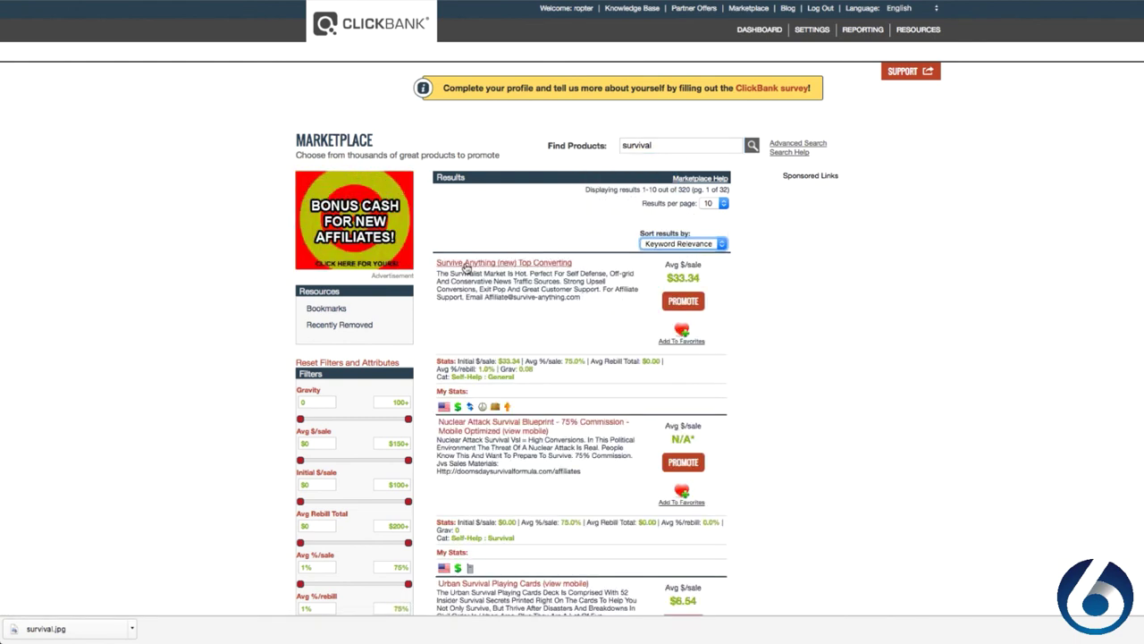
{"action": "left_click", "coordinate": [702, 302]}
{"action": "left_click", "coordinate": [185, 56]}
{"action": "key", "text": "ctrl+c"}
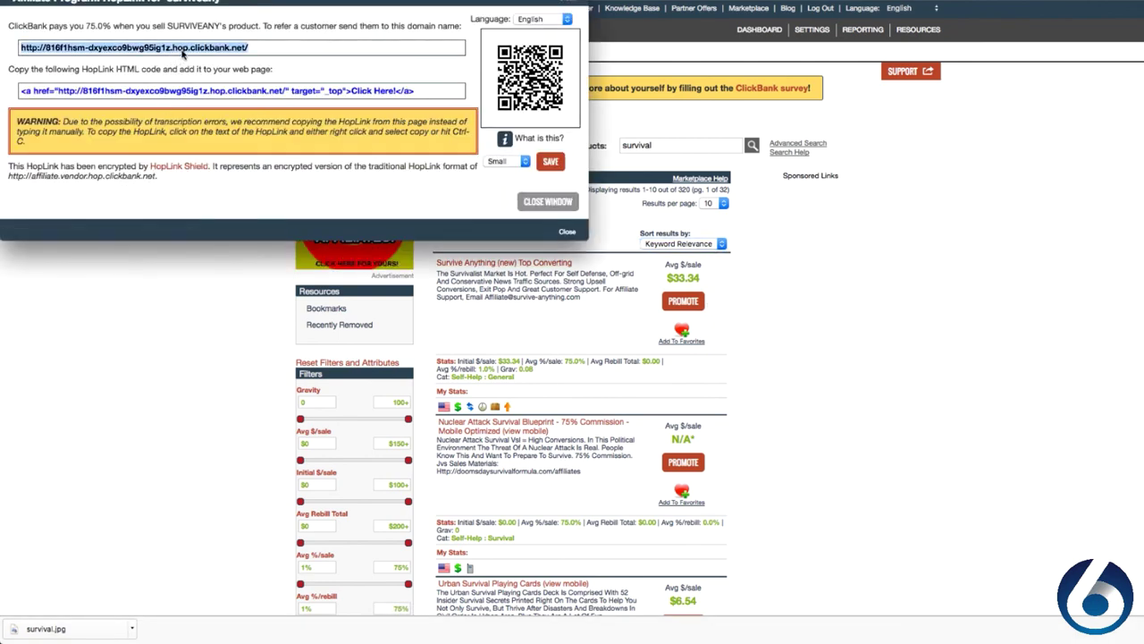
{"action": "key", "text": "Escape"}
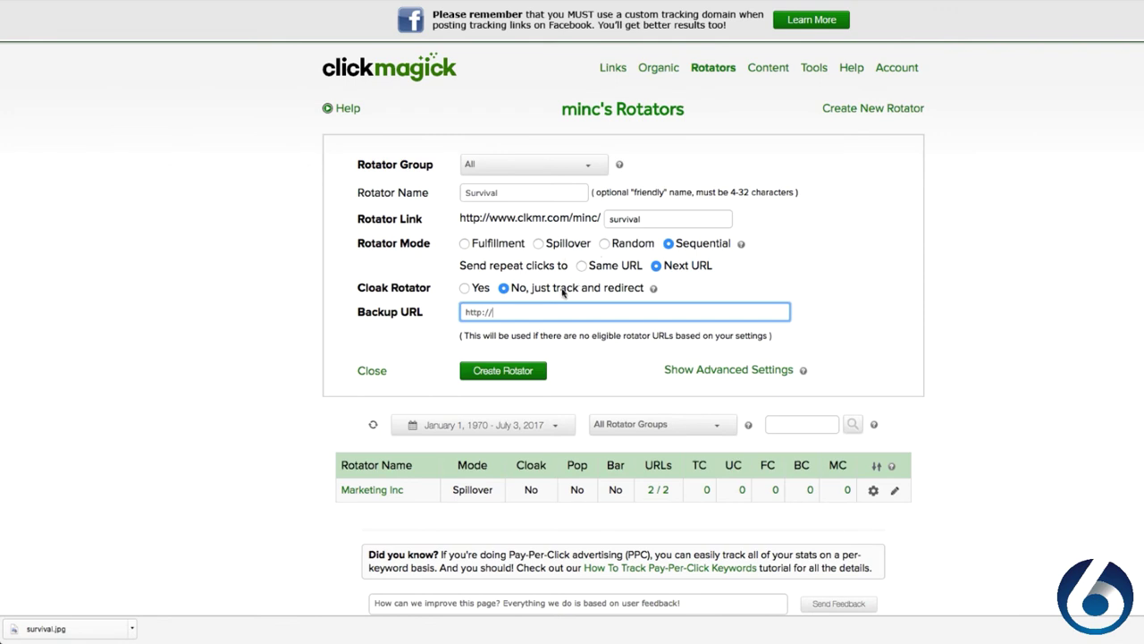
Back in ClickMagick, paste the Survive Anything affiliate link as the backup URL and create the rotator
{"action": "triple_click", "coordinate": [564, 311]}
{"action": "key", "text": "ctrl+v"}
{"action": "left_click", "coordinate": [800, 335]}
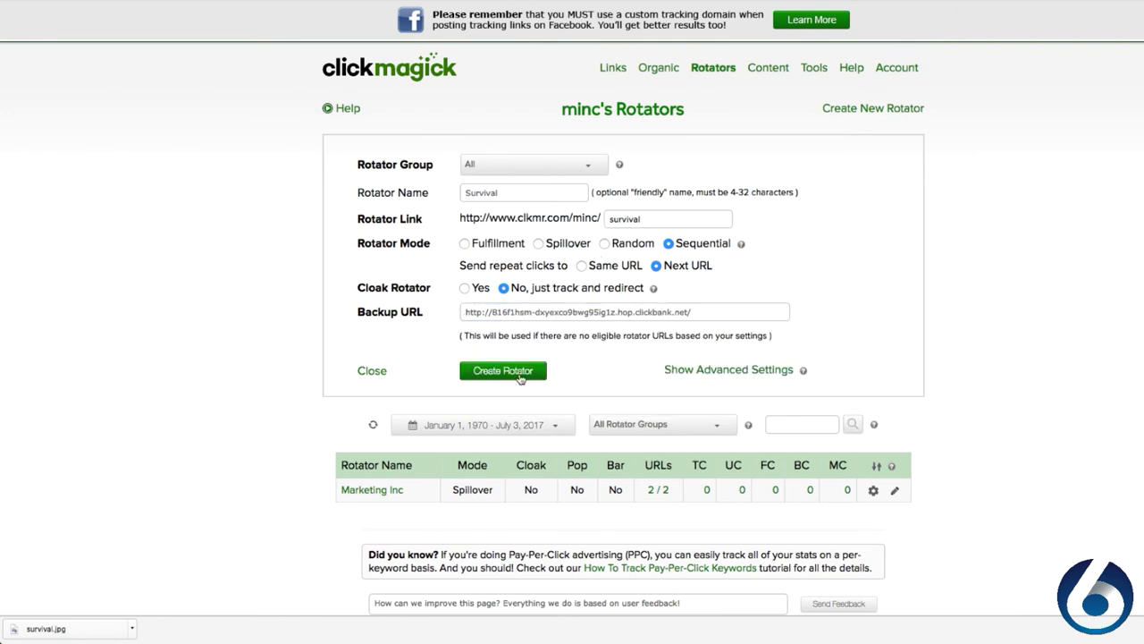
{"action": "left_click", "coordinate": [521, 375]}
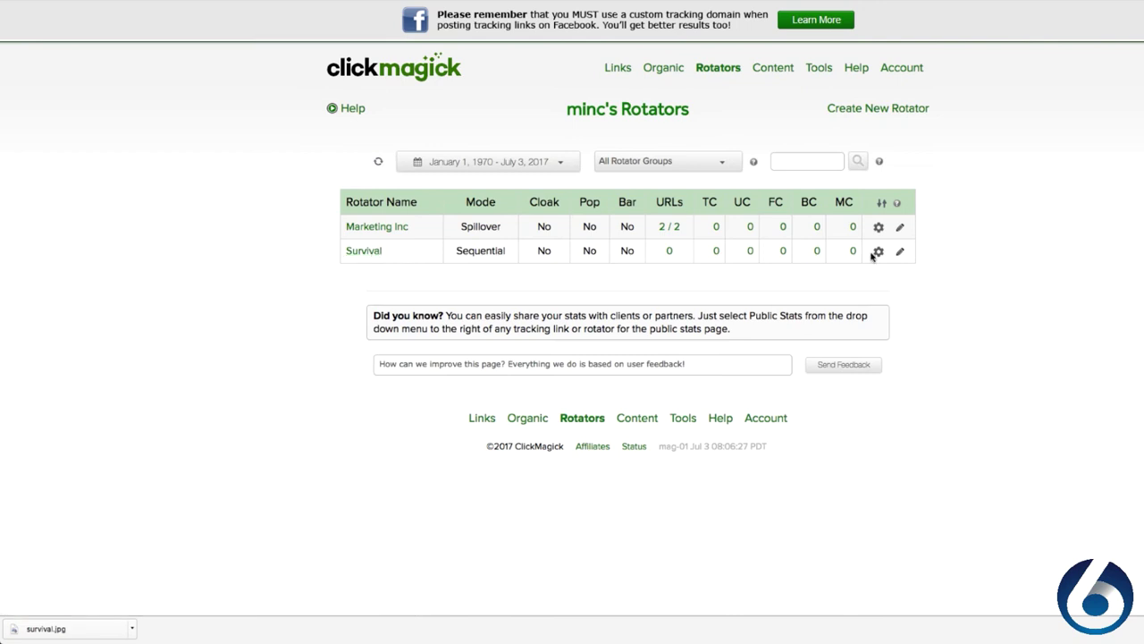
Start adding a URL named "Knife" to the Survival rotator and copy the Survival Knife tracking link
{"action": "left_click", "coordinate": [879, 252]}
{"action": "left_click", "coordinate": [902, 273]}
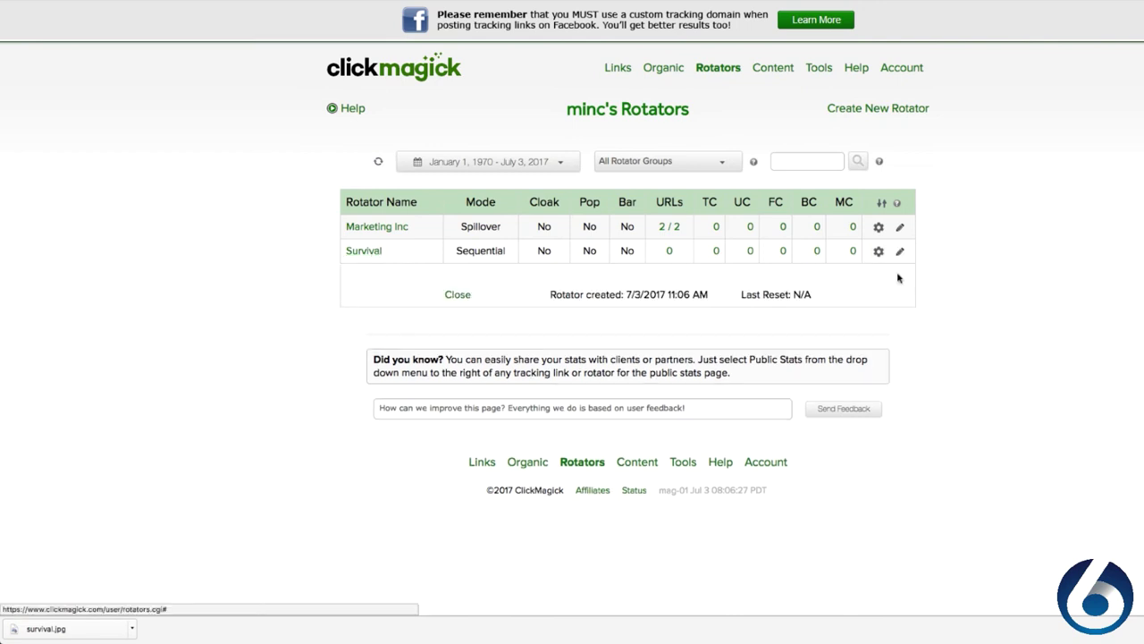
{"action": "left_click", "coordinate": [477, 285]}
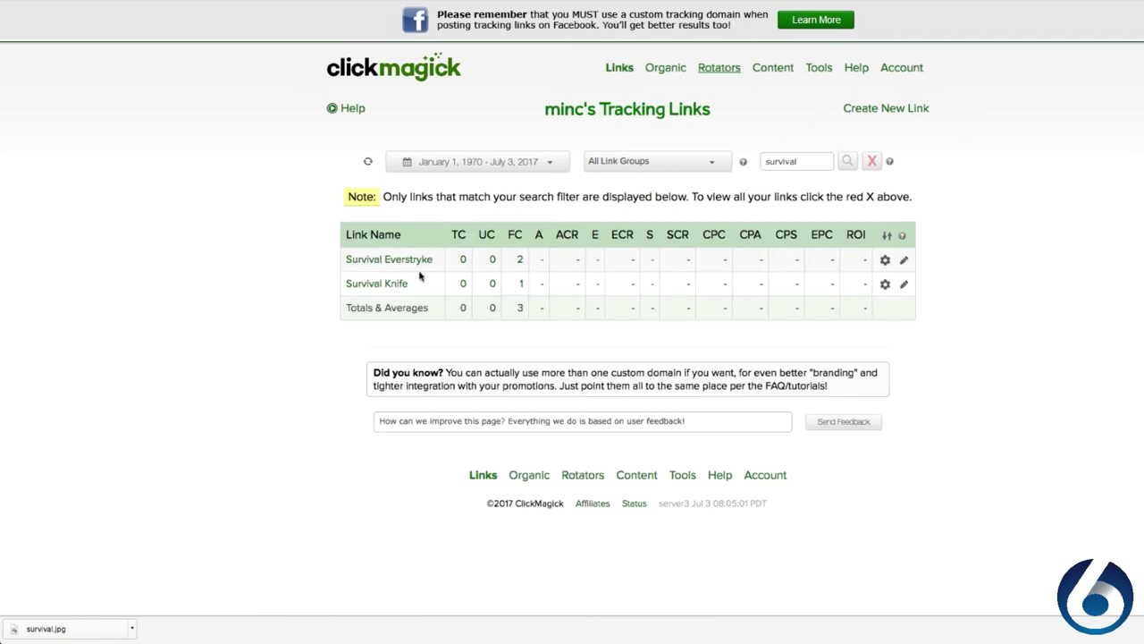
{"action": "left_click", "coordinate": [377, 283]}
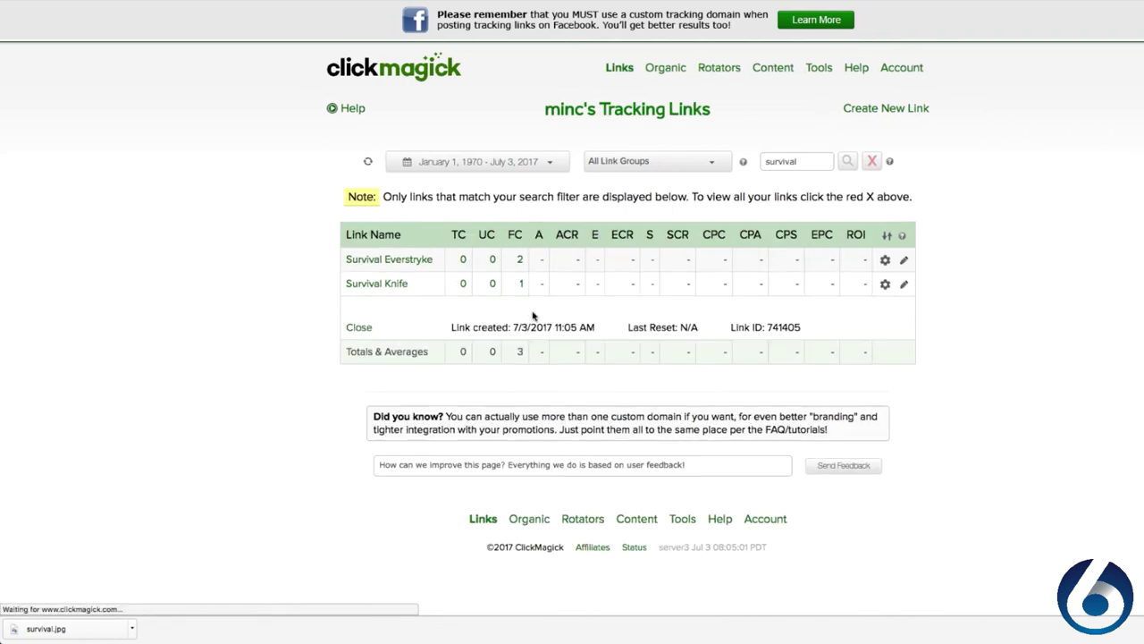
{"action": "left_click", "coordinate": [566, 316]}
{"action": "key", "text": "ctrl+c"}
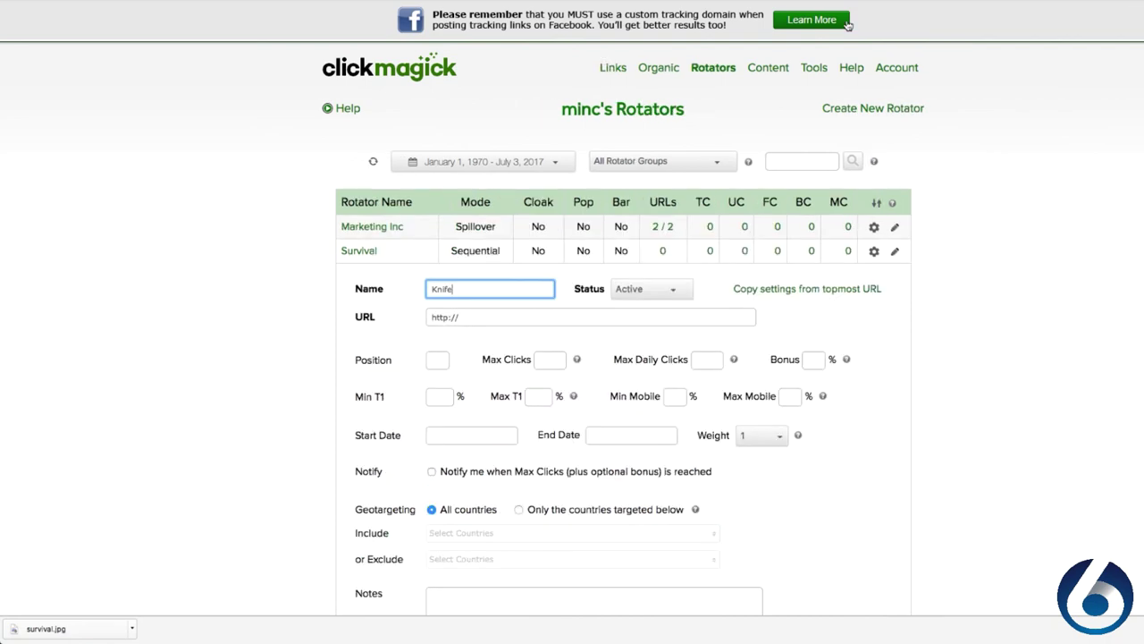
{"action": "key", "text": "Tab"}
{"action": "key", "text": "ctrl+v"}
{"action": "left_click", "coordinate": [1060, 348]}
{"action": "scroll", "coordinate": [899, 383], "scroll_direction": "down", "scroll_amount": 4}
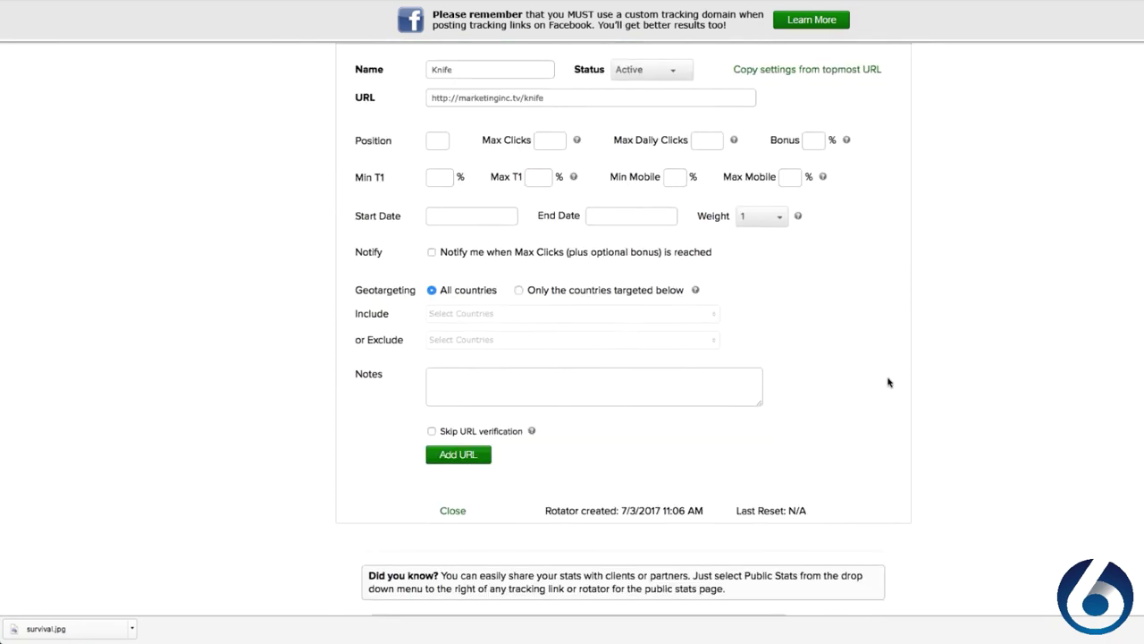
{"action": "left_click", "coordinate": [474, 343]}
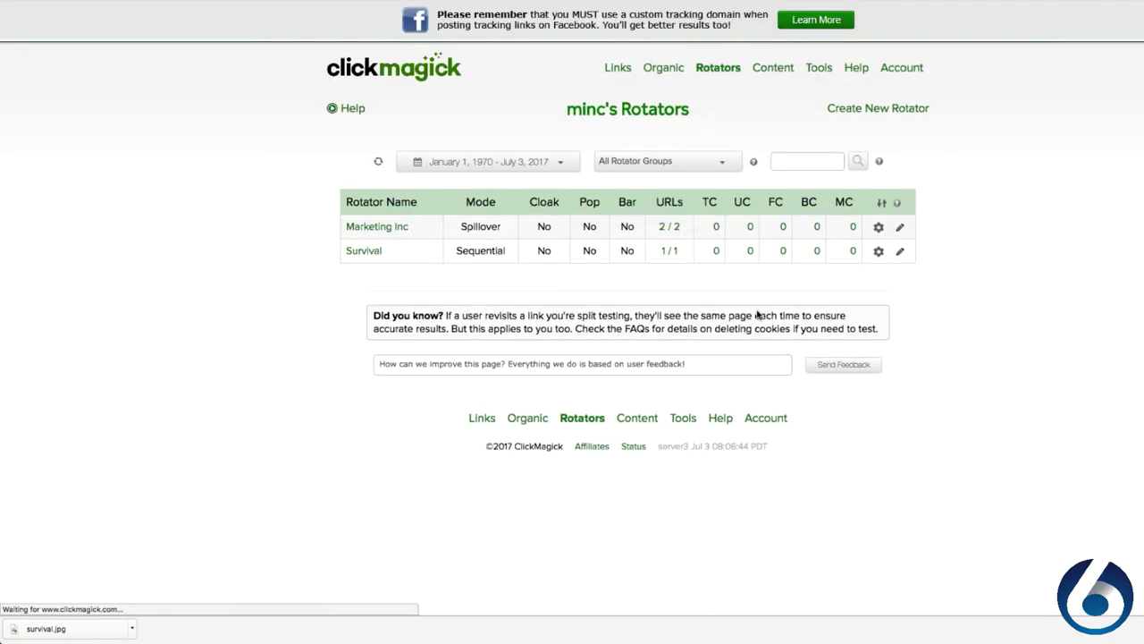
Start adding a second Survival rotator URL named "Everstryke" and copy the Survival Everstryke tracking link
{"action": "left_click", "coordinate": [878, 250]}
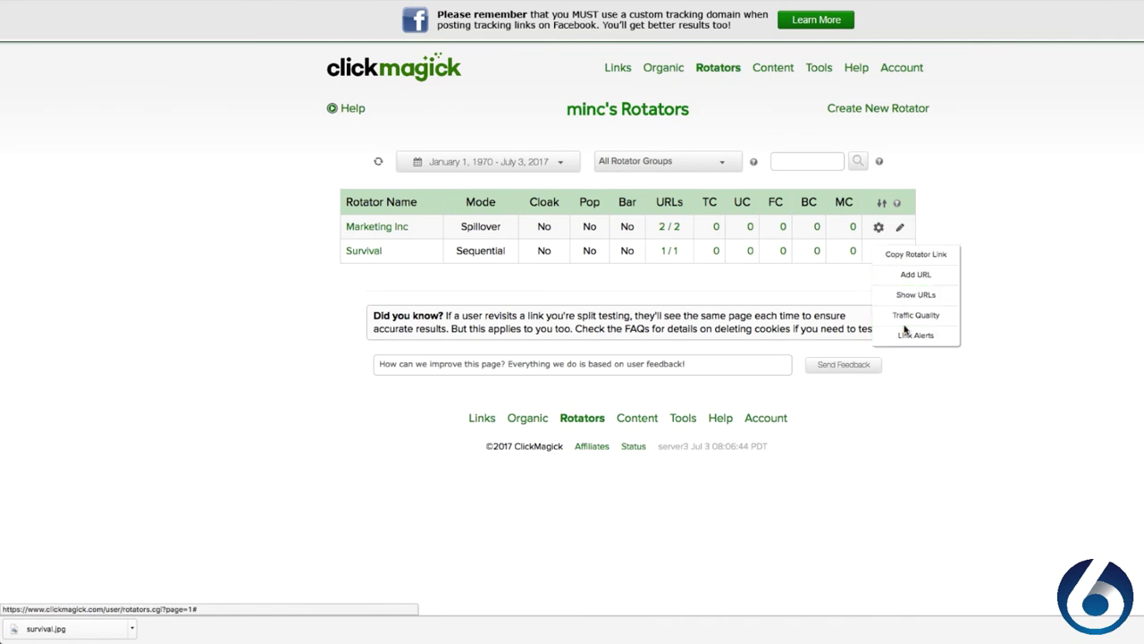
{"action": "left_click", "coordinate": [915, 275]}
{"action": "left_click", "coordinate": [480, 289]}
{"action": "type", "text": "Ever"}
{"action": "type", "text": "stryke"}
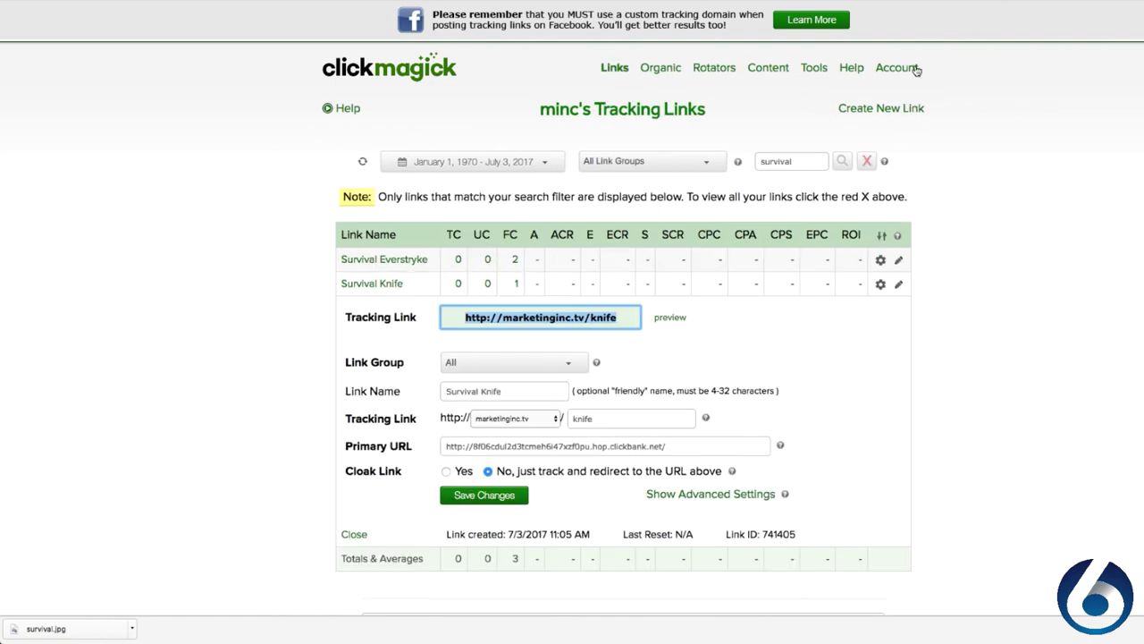
{"action": "left_click", "coordinate": [393, 260]}
{"action": "left_click", "coordinate": [535, 293]}
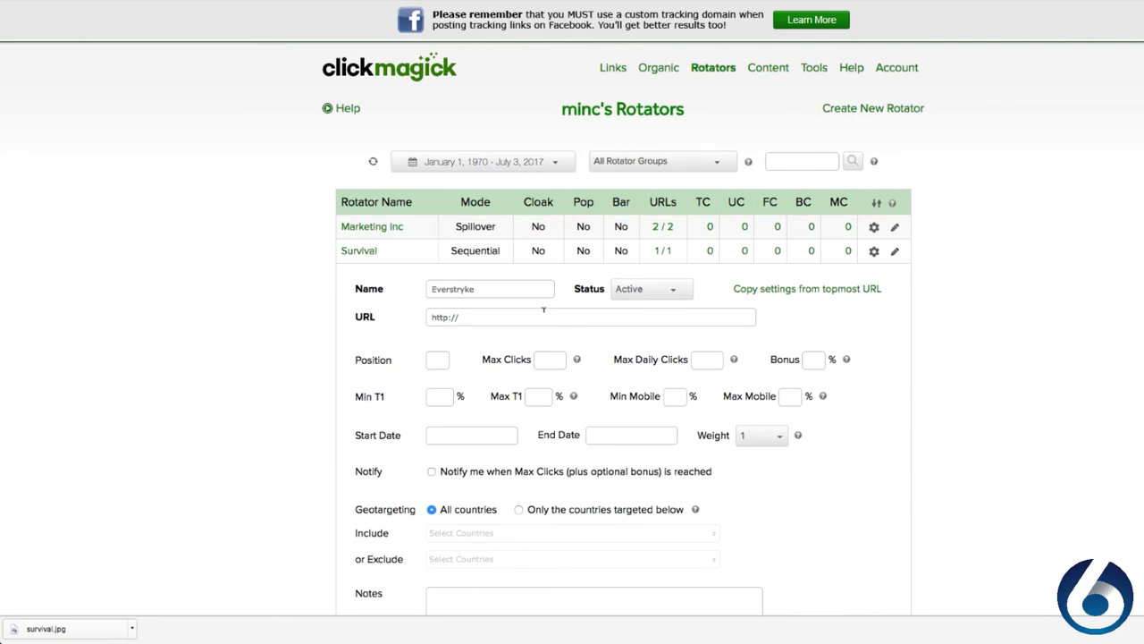
Paste the Everstryke tracking link as the entry's URL and add it to the Survival rotator
{"action": "left_click", "coordinate": [542, 315]}
{"action": "key", "text": "ctrl+a"}
{"action": "type", "text": "http://marketinginc.com/everstryke"}
{"action": "scroll", "coordinate": [1014, 320], "scroll_direction": "down", "scroll_amount": 4}
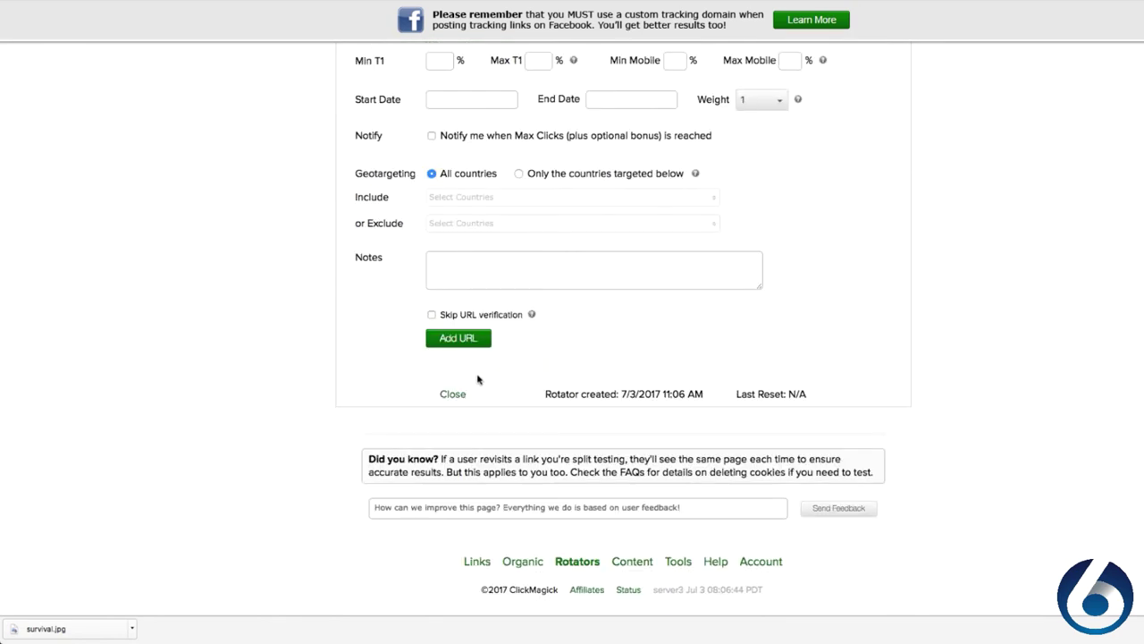
{"action": "left_click", "coordinate": [463, 344]}
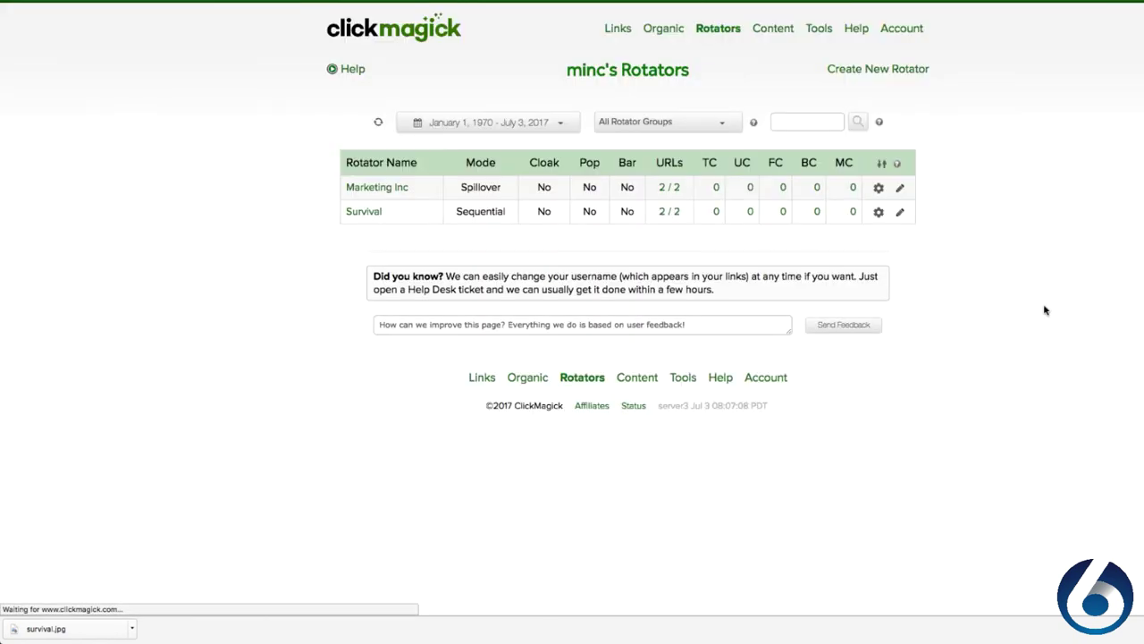
{"action": "left_click", "coordinate": [374, 254]}
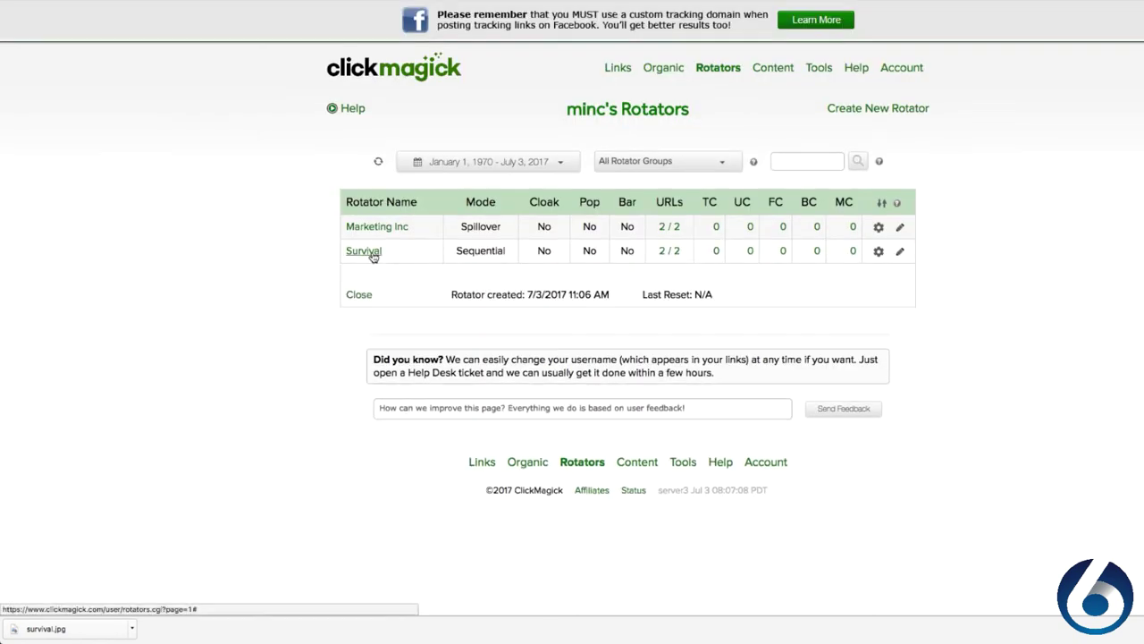
{"action": "left_click", "coordinate": [606, 343]}
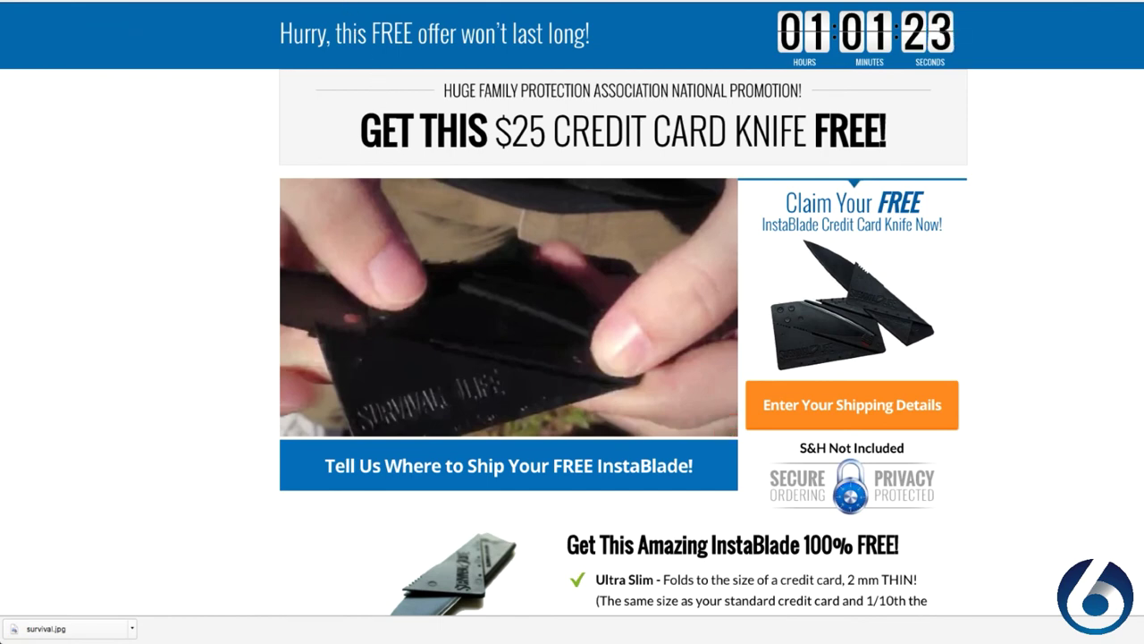
{"action": "type", "text": "http://www.clkmr.com/minc/survival"}
{"action": "key", "text": "Return"}
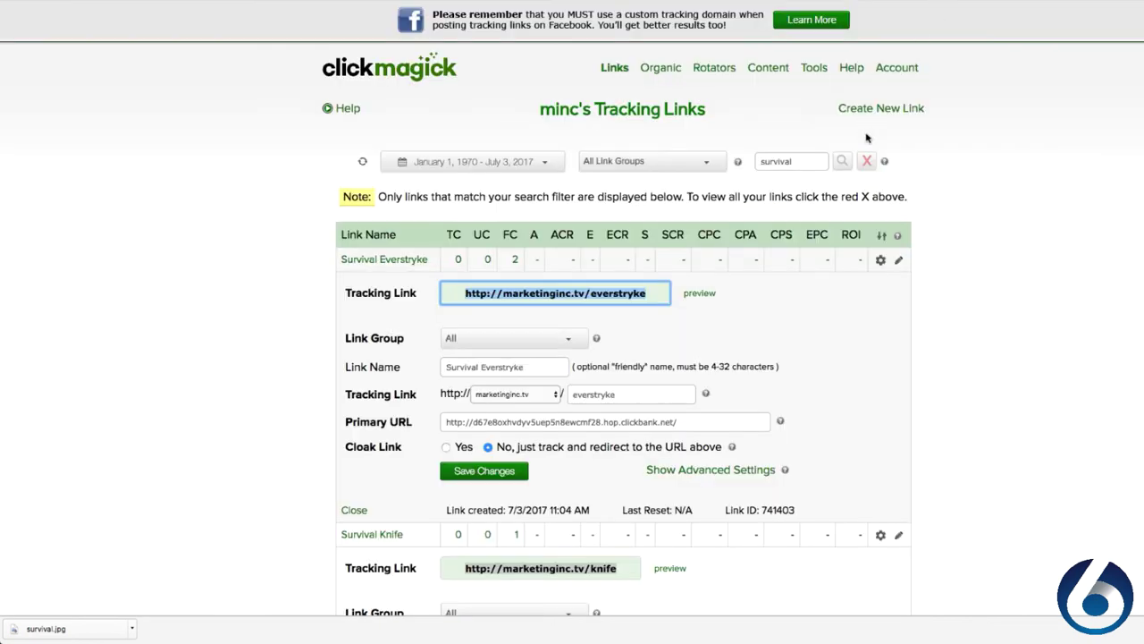
In ClickMagick, collapse the details of the Survival Everstryke and Survival Knife tracking links
{"action": "left_click", "coordinate": [392, 261]}
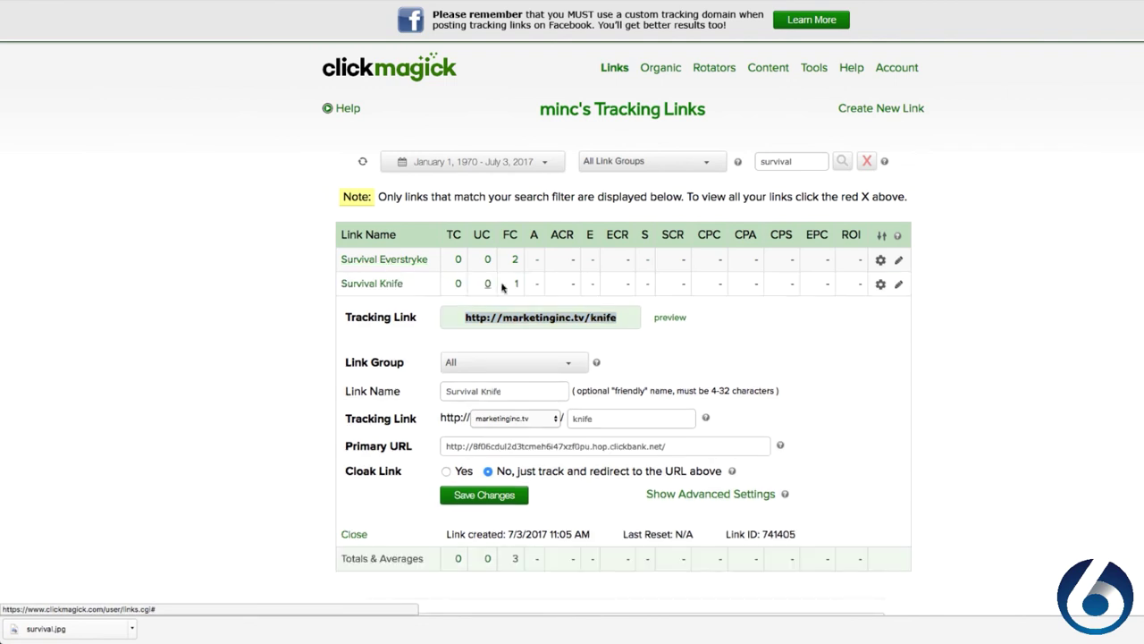
{"action": "left_click", "coordinate": [402, 284]}
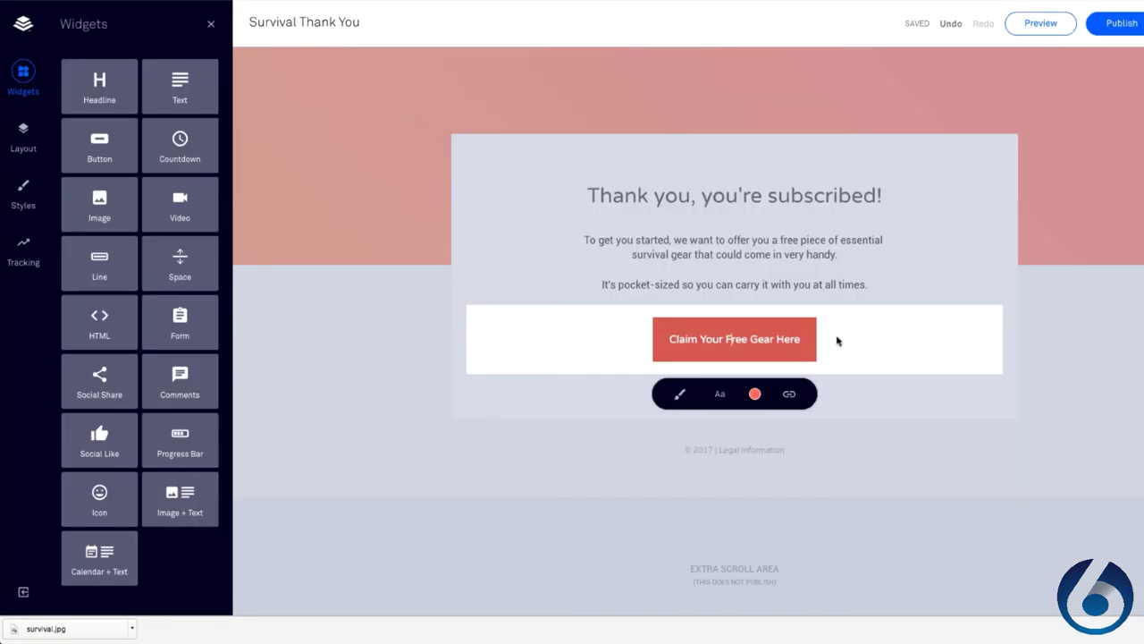
{"action": "left_click", "coordinate": [789, 394]}
{"action": "left_click", "coordinate": [753, 275]}
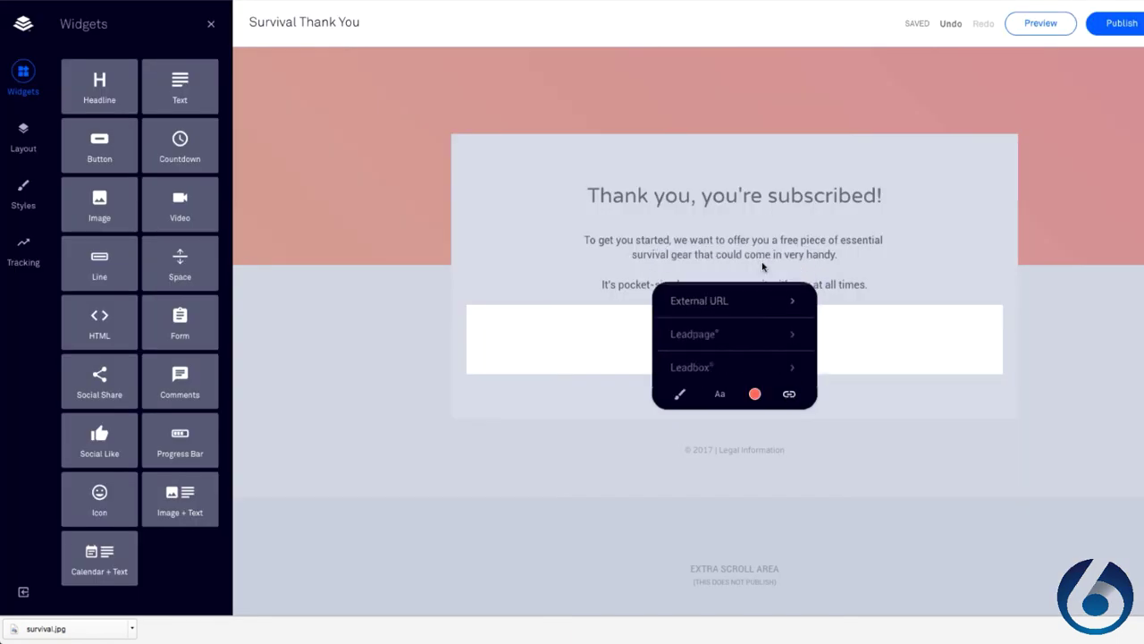
{"action": "key", "text": "super+v"}
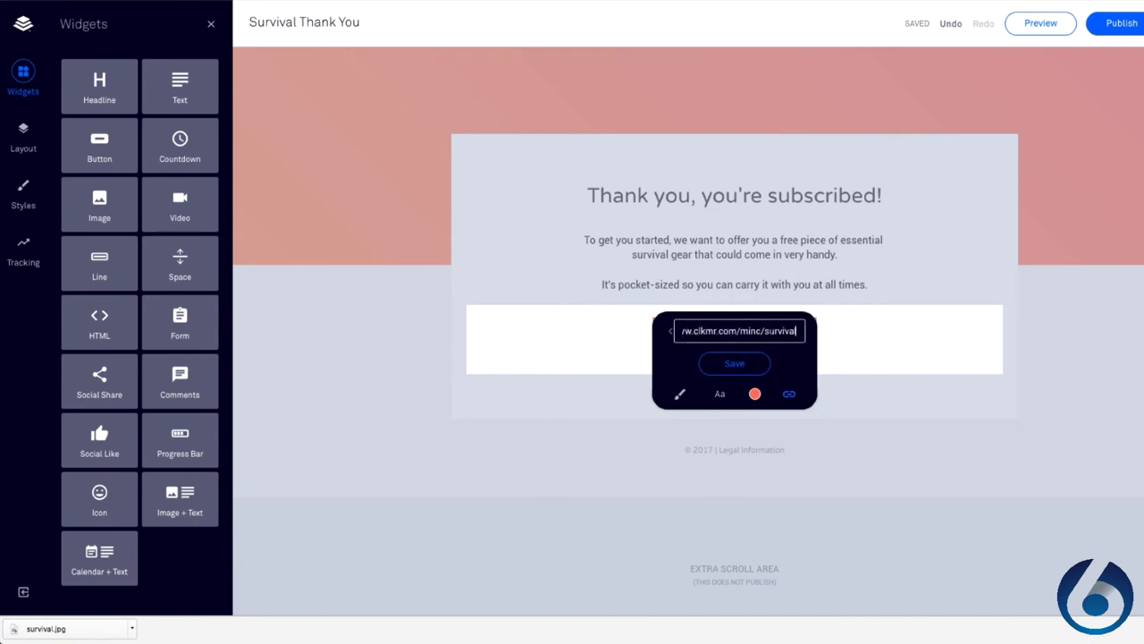
{"action": "left_click", "coordinate": [742, 365]}
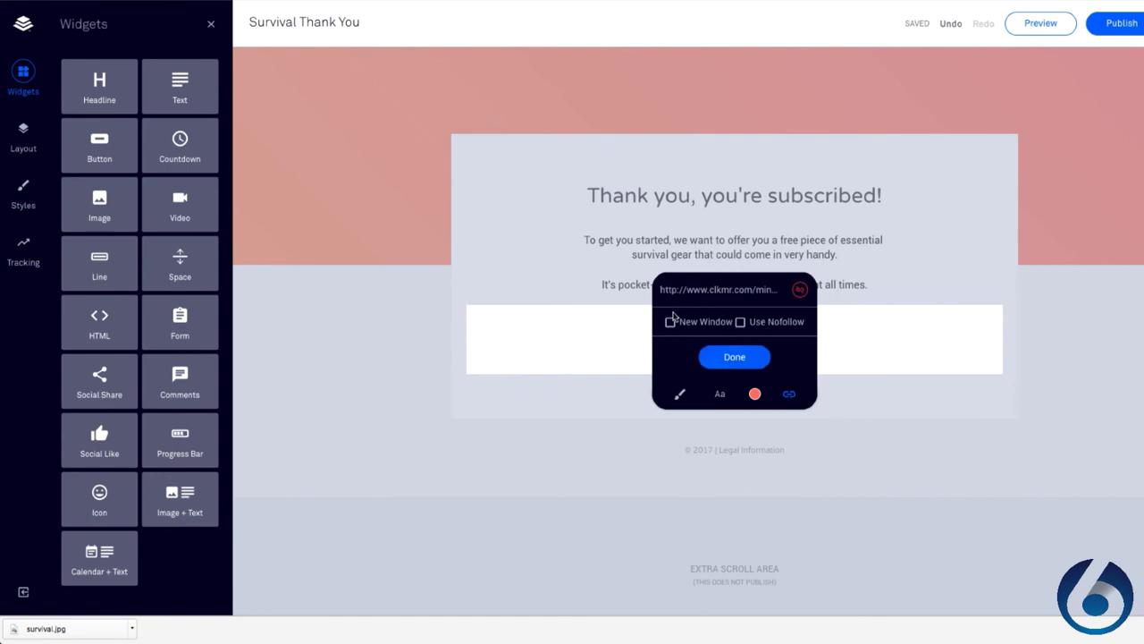
{"action": "left_click", "coordinate": [716, 359]}
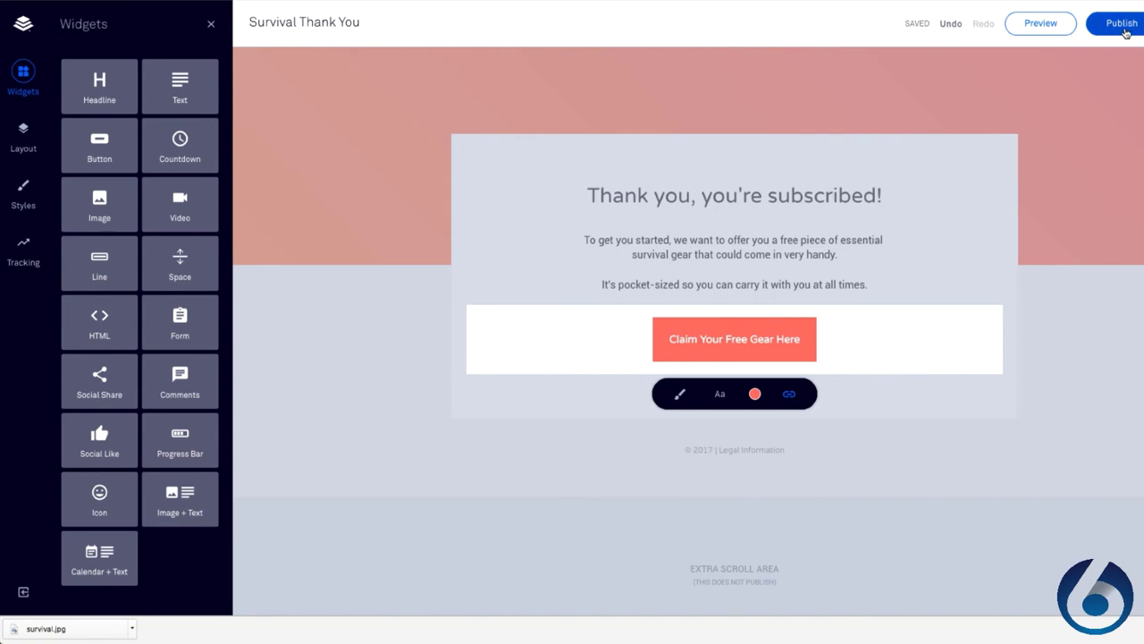
{"action": "left_click", "coordinate": [1123, 27]}
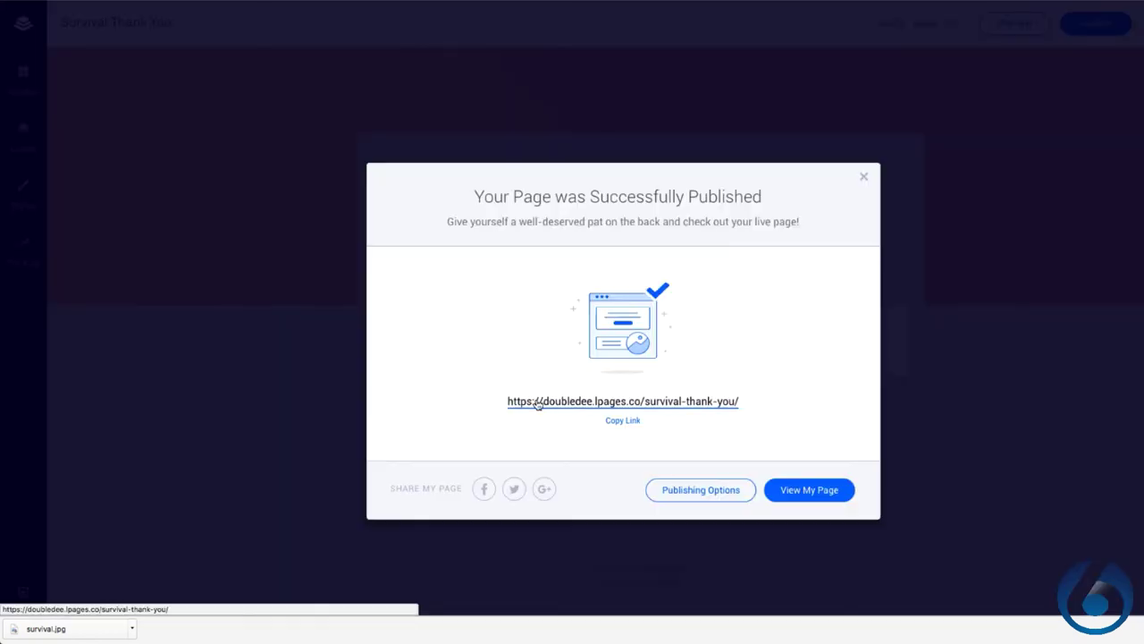
{"action": "left_click", "coordinate": [626, 421]}
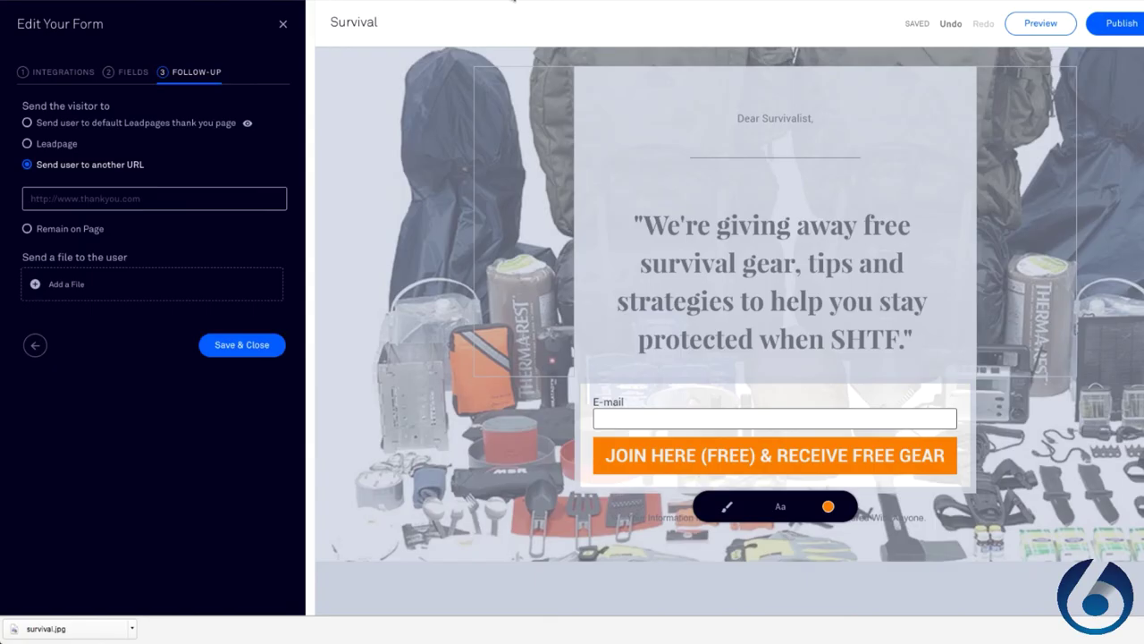
{"action": "left_click", "coordinate": [166, 198]}
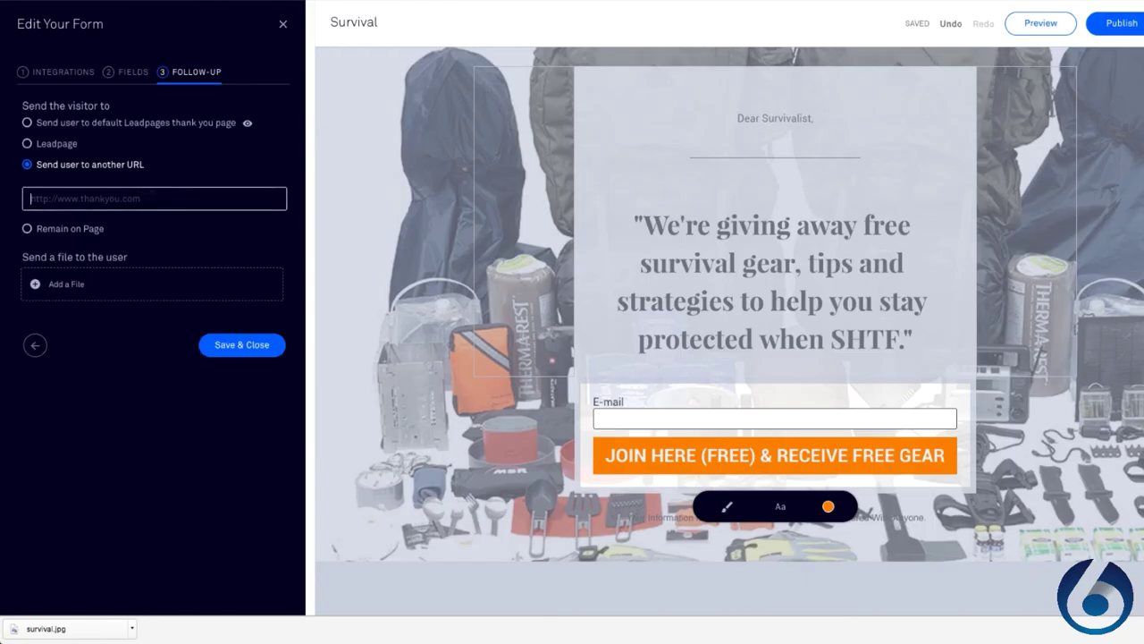
{"action": "key", "text": "ctrl+v"}
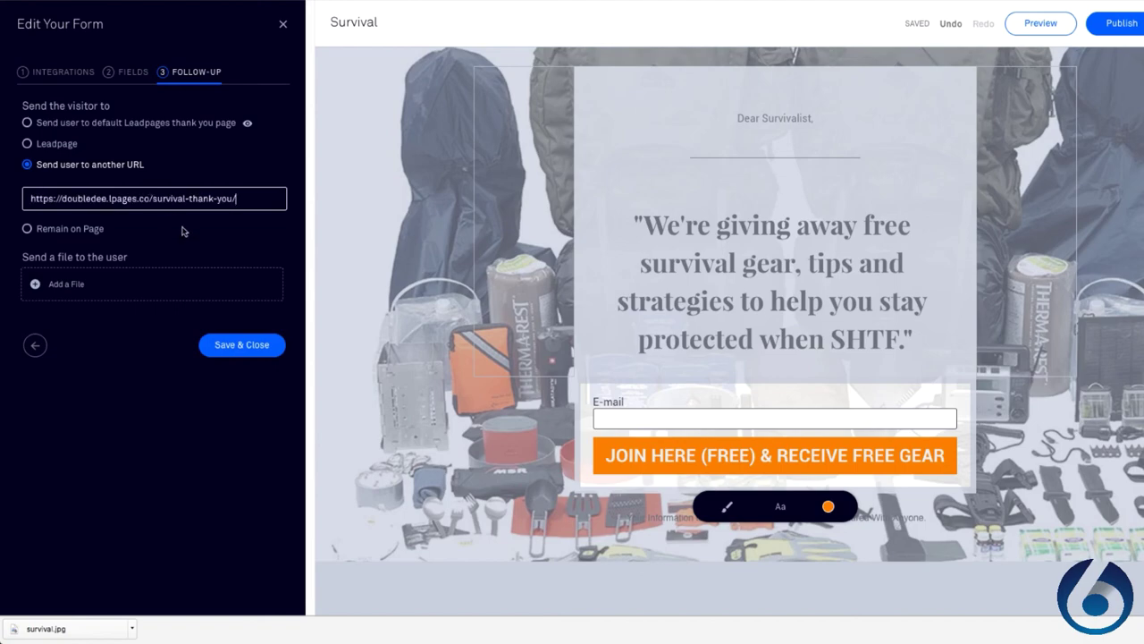
{"action": "left_click", "coordinate": [241, 346]}
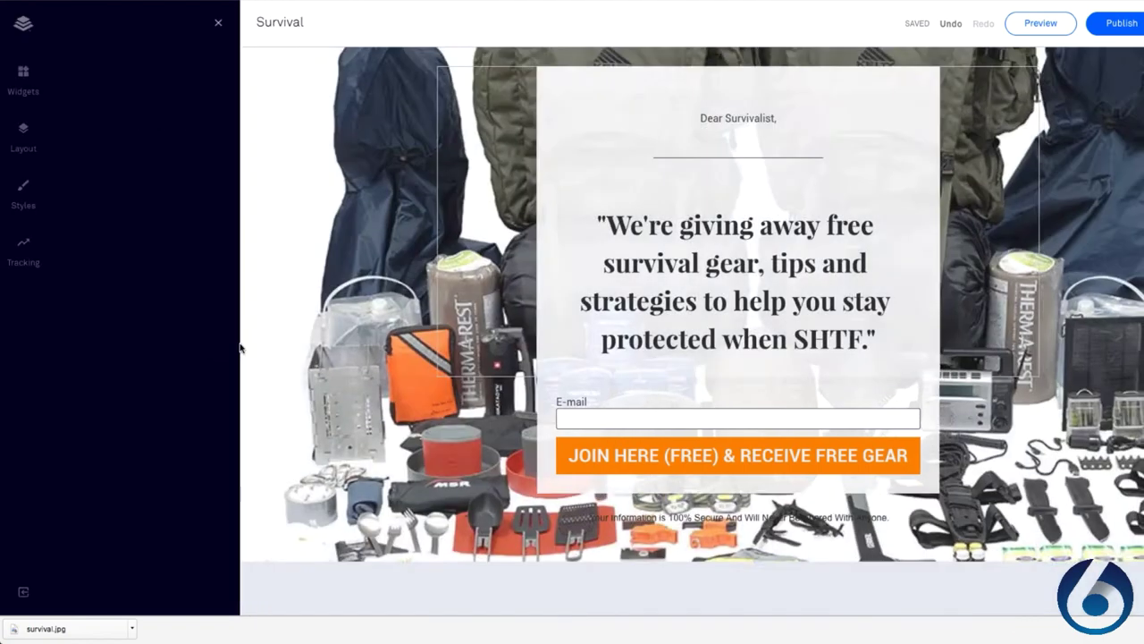
Publish the Survival squeeze page and select its live link
{"action": "left_click", "coordinate": [1122, 22]}
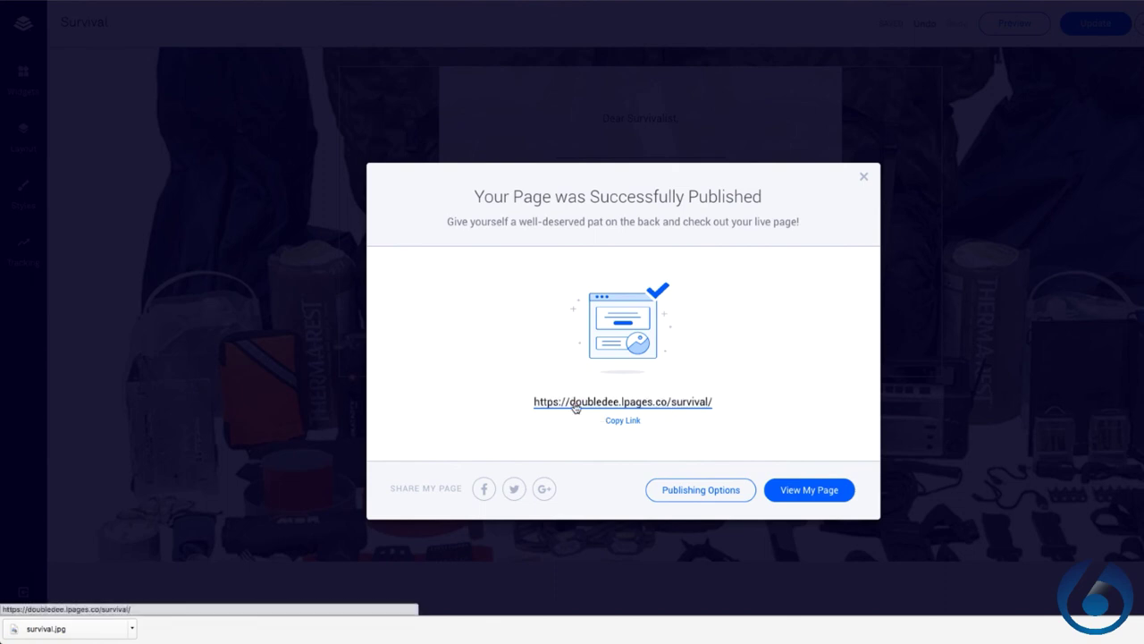
{"action": "left_click_drag", "start_coordinate": [725, 403], "coordinate": [526, 399]}
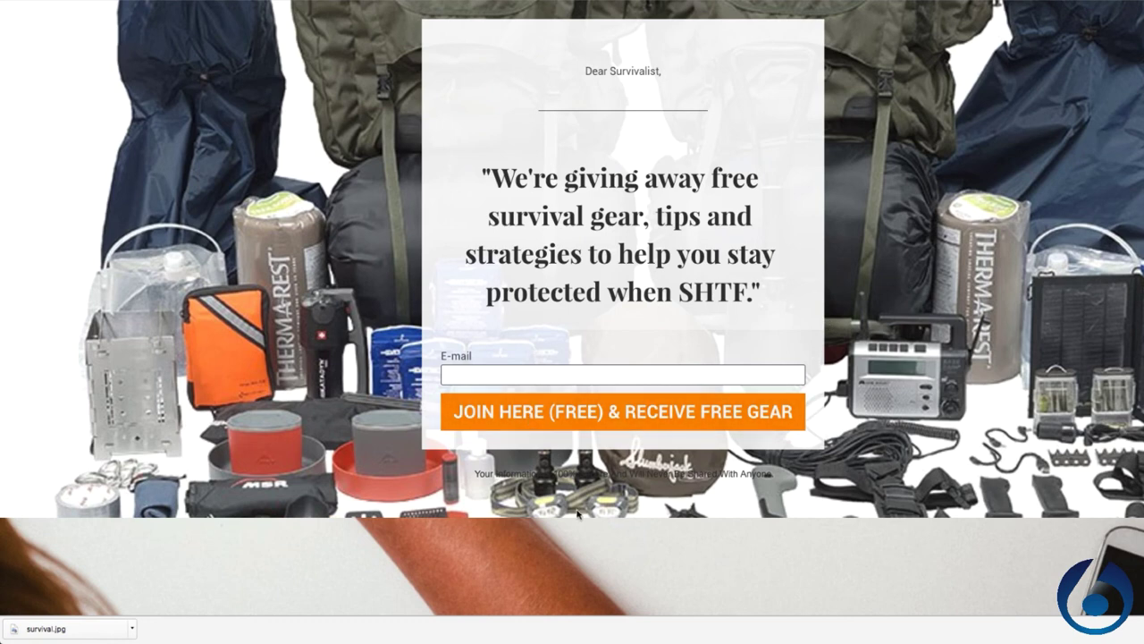
Test the live Survival opt-in form by entering an e-mail address and submitting it
{"action": "left_click", "coordinate": [546, 371]}
{"action": "key", "text": "ctrl+v"}
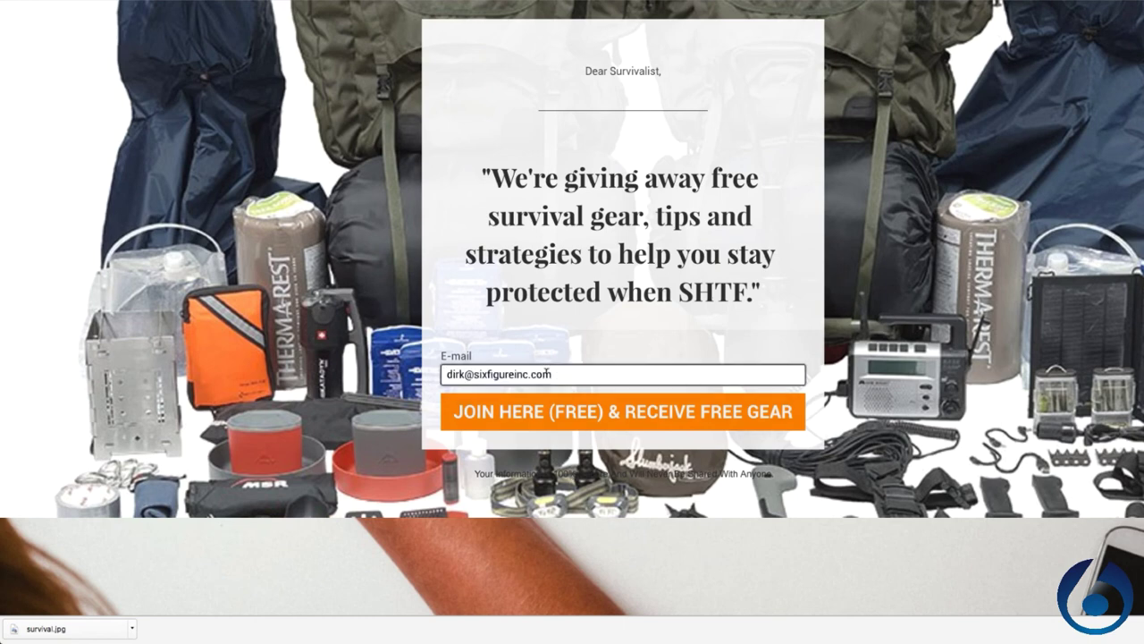
{"action": "left_click", "coordinate": [585, 415]}
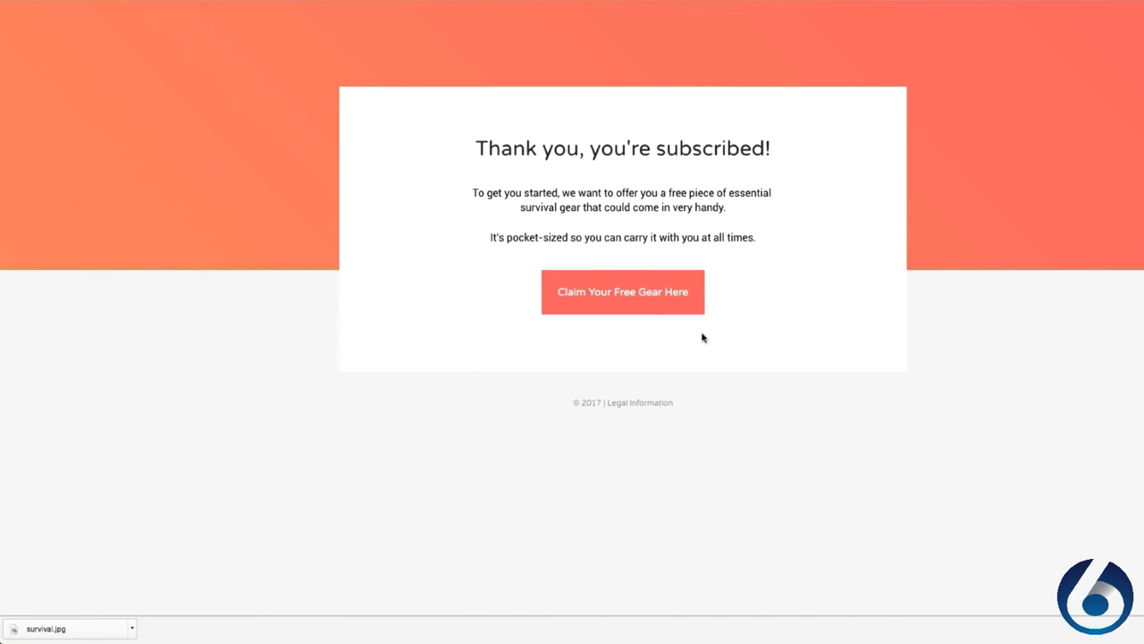
Follow the free gear link on the thank you page and look over the offer page that loads
{"action": "left_click", "coordinate": [605, 296]}
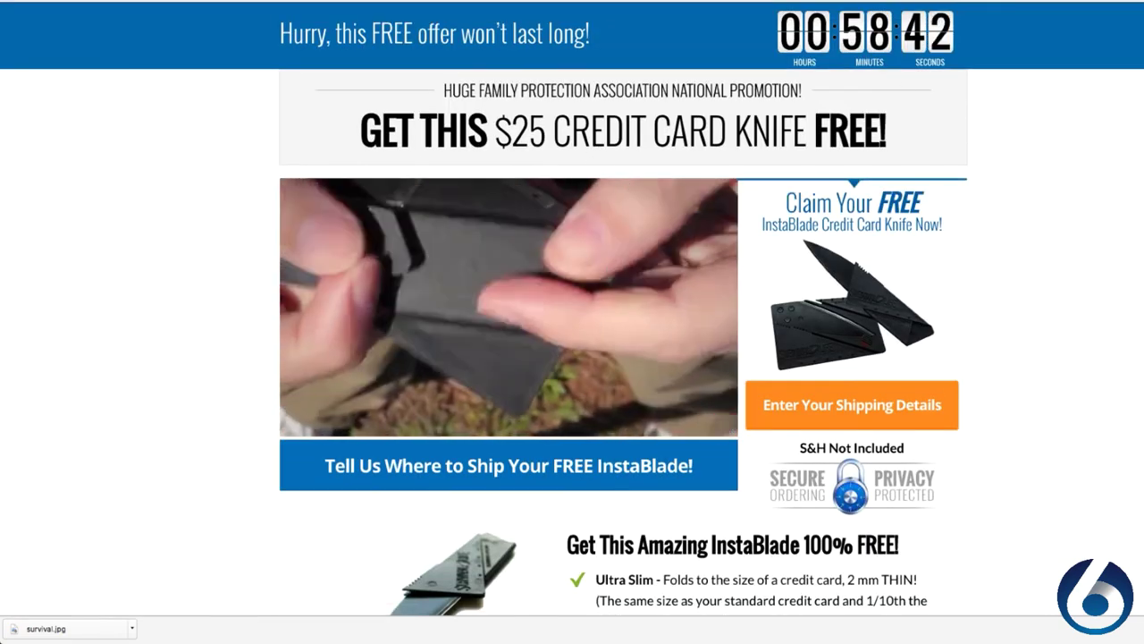
{"action": "scroll", "coordinate": [597, 318], "scroll_direction": "down", "scroll_amount": 3}
{"action": "scroll", "coordinate": [597, 316], "scroll_direction": "up", "scroll_amount": 1}
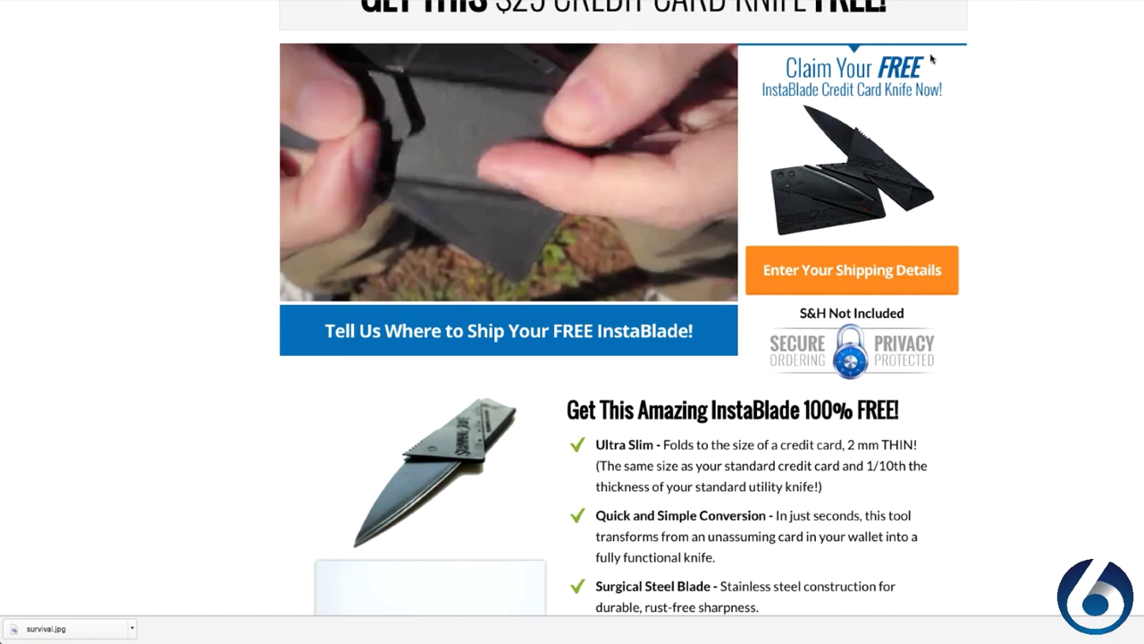
Return to the Leadpages page list and examine the available actions for the Survival and Survival Thank You pages, including split testing
{"action": "left_click", "coordinate": [858, 0]}
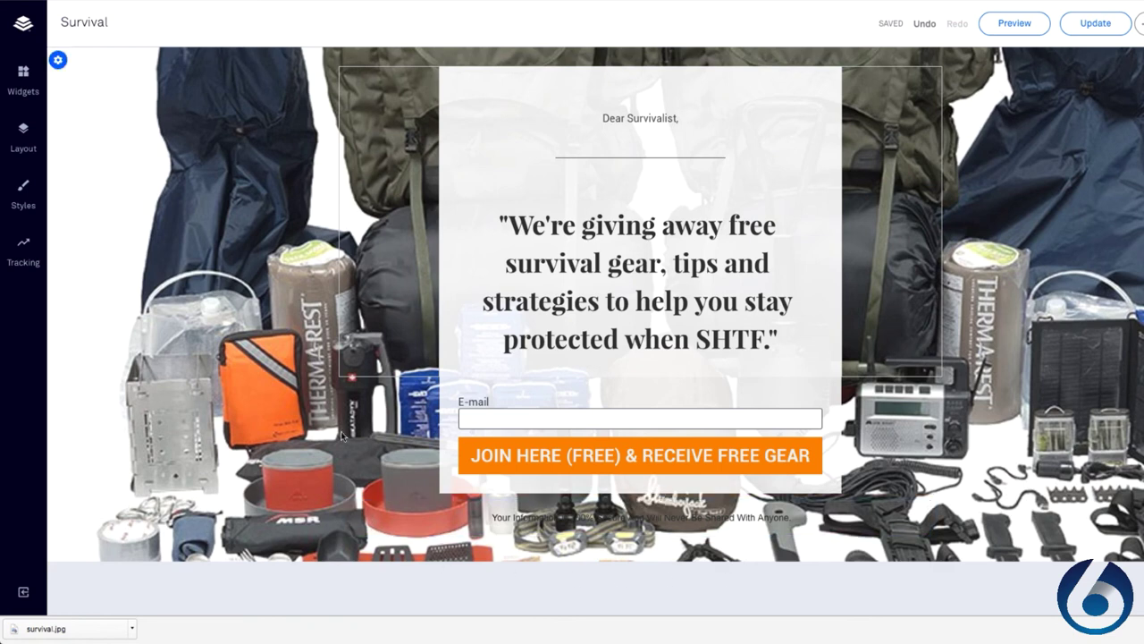
{"action": "mouse_move", "coordinate": [412, 386]}
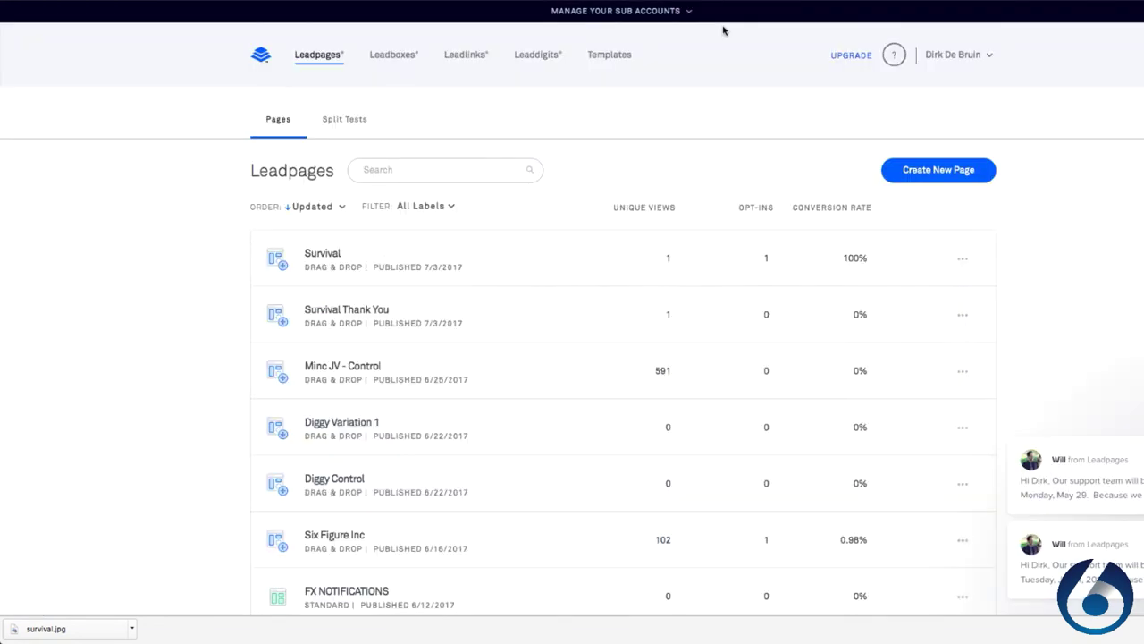
{"action": "left_click", "coordinate": [963, 259]}
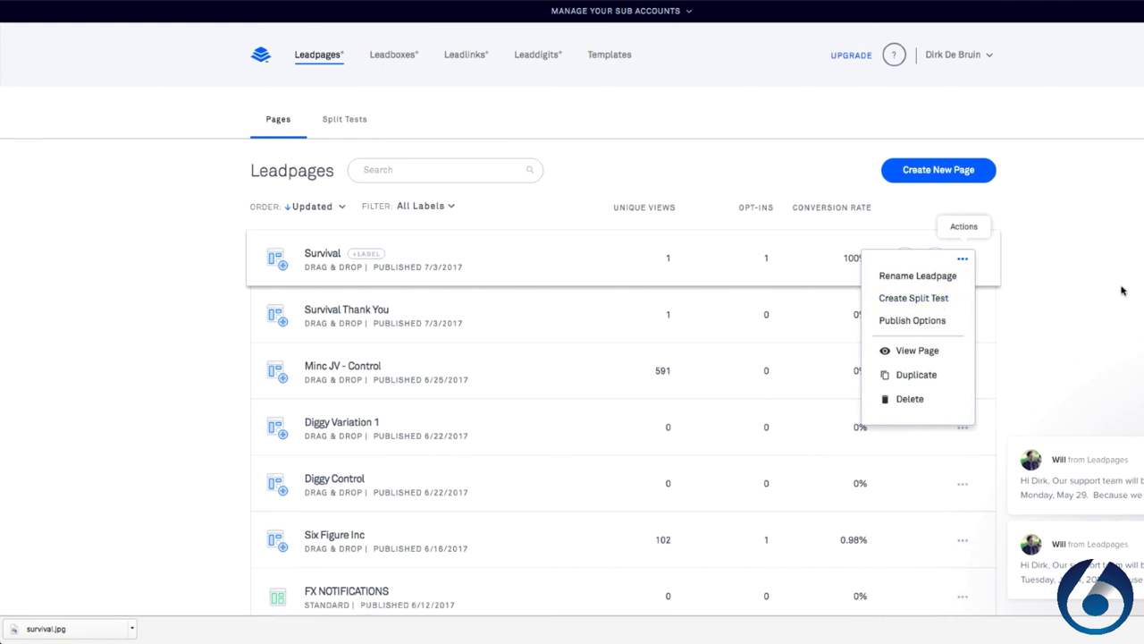
{"action": "left_click", "coordinate": [963, 315]}
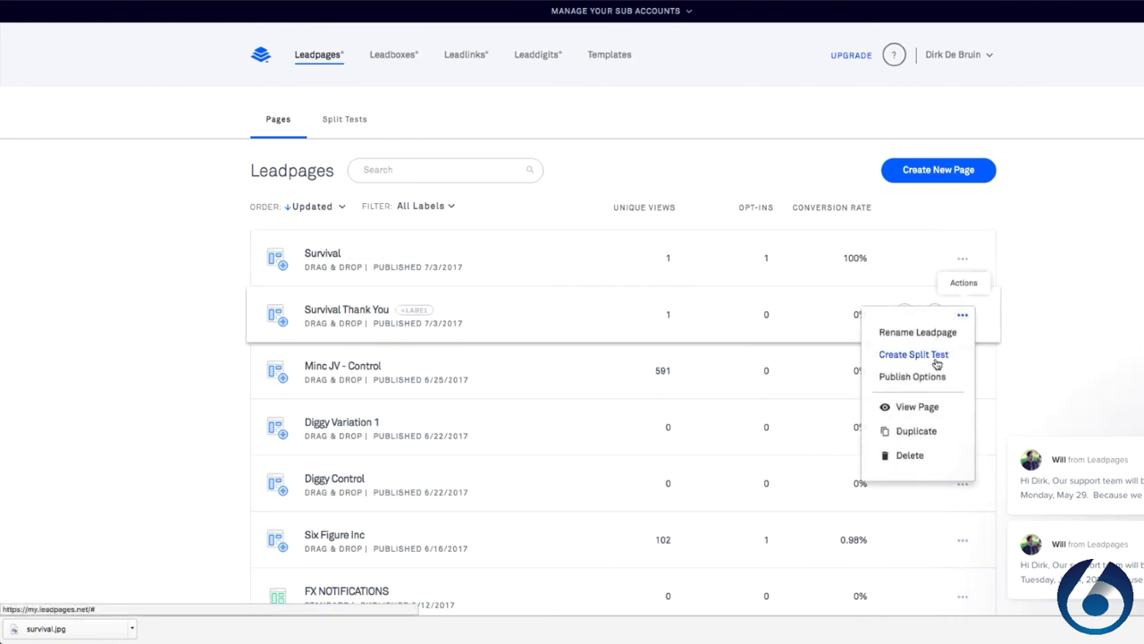
{"action": "left_click", "coordinate": [173, 319]}
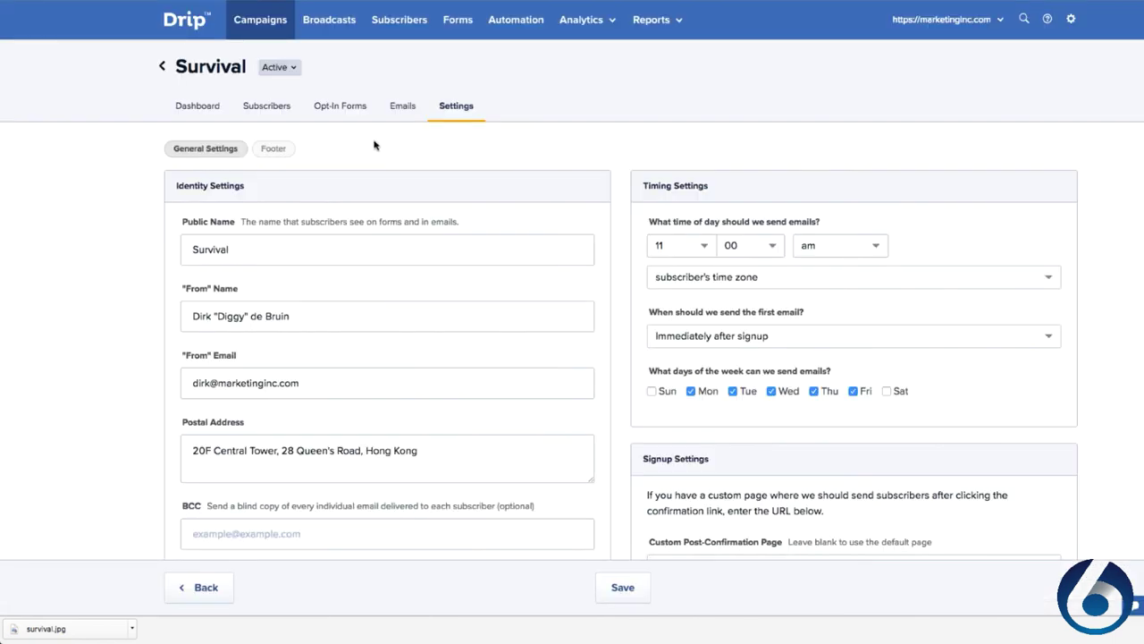
In Drip, open the Survival campaign's emails and set the email's subject to "Congratulations, you're in, claim your free gear (open up)."
{"action": "left_click", "coordinate": [402, 116]}
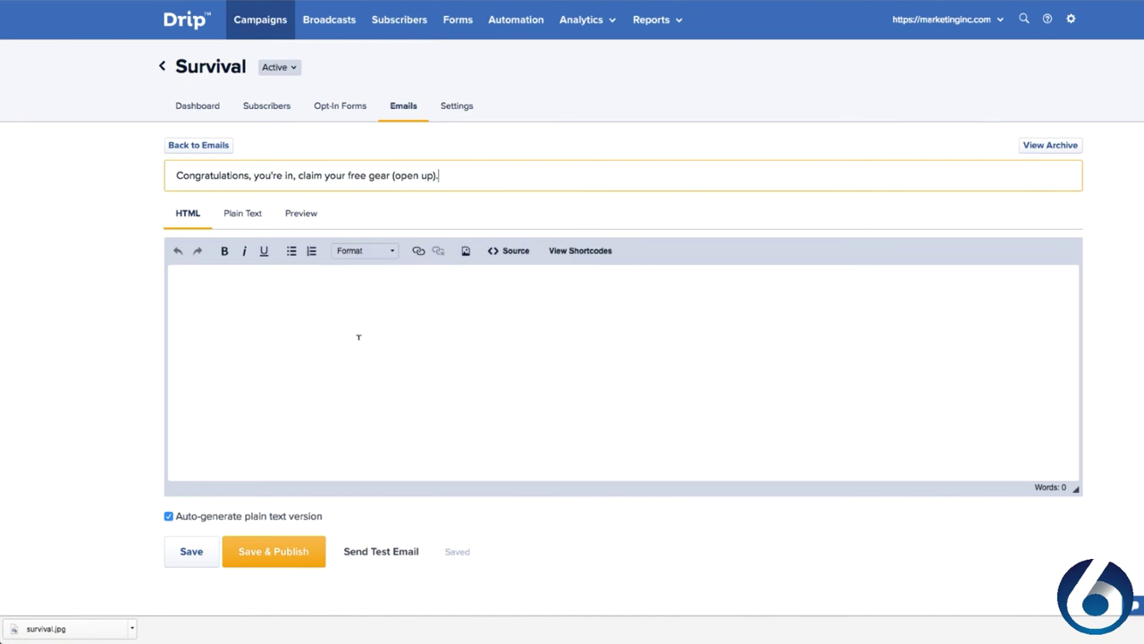
{"action": "scroll", "coordinate": [329, 425], "scroll_direction": "down", "scroll_amount": 1}
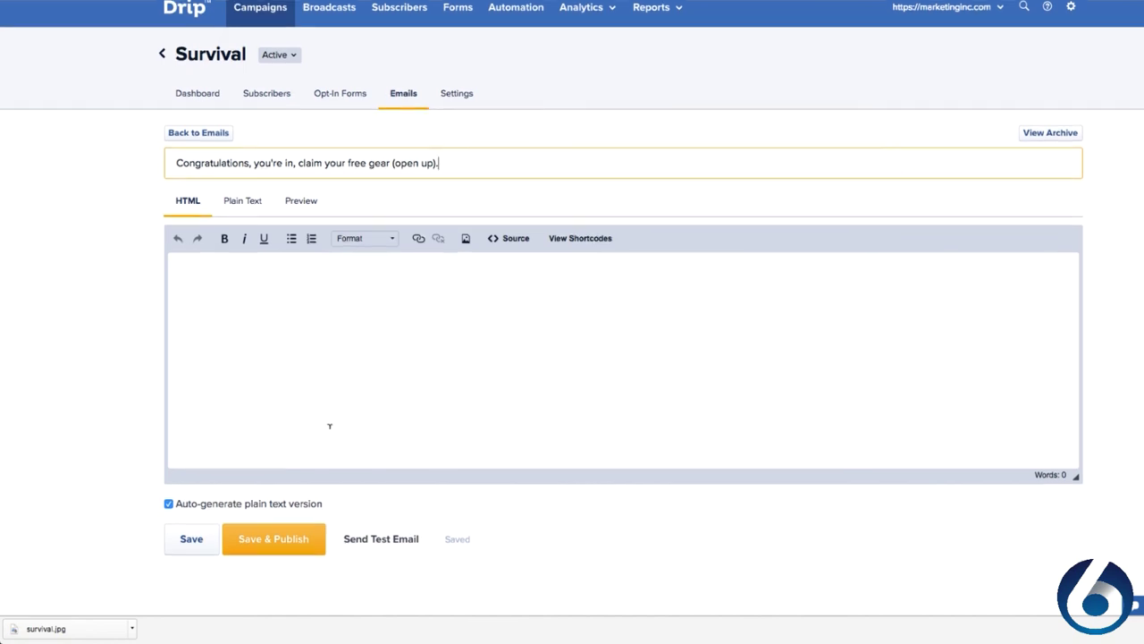